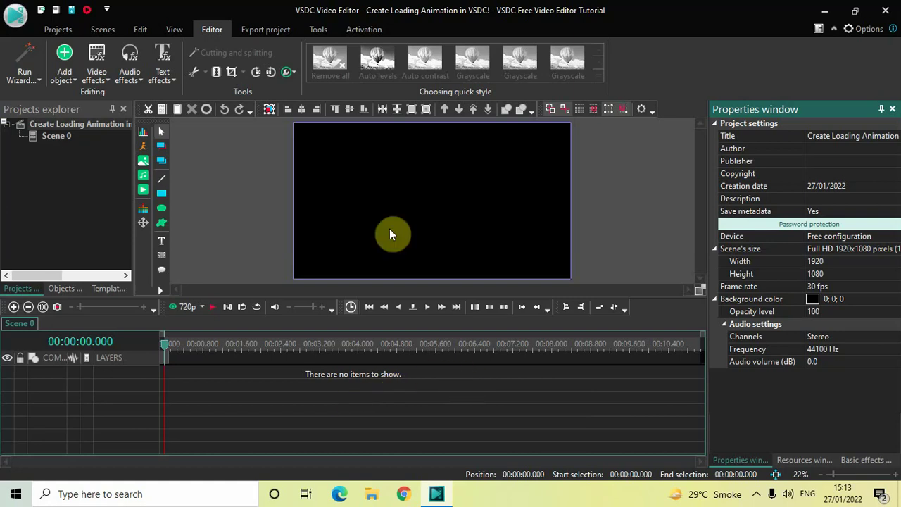
Add a Text object and resize it to the full 1920×1080 scene at position 0,0
left_click(67, 70)
mouse_move(117, 201)
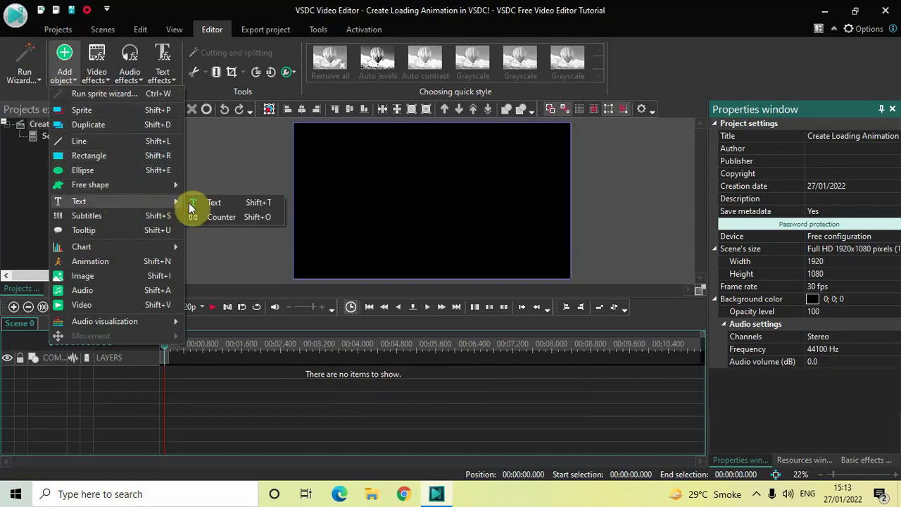
left_click(218, 204)
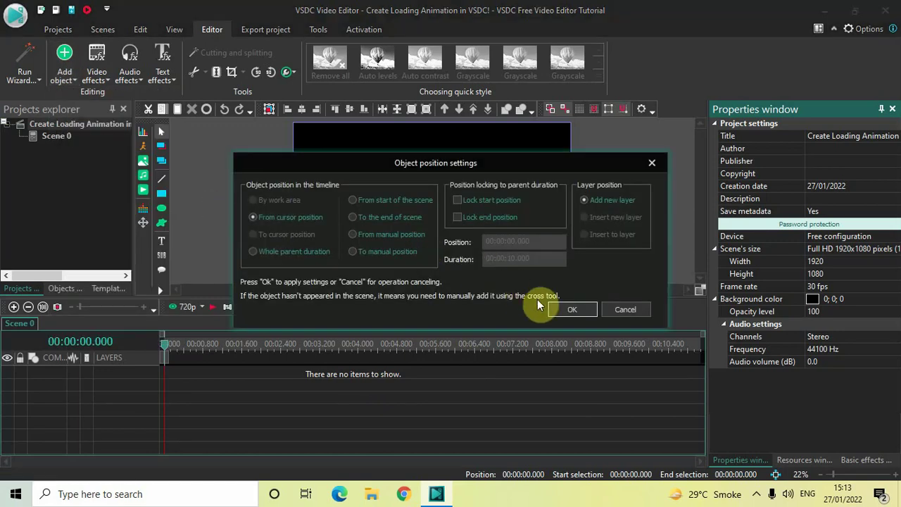
left_click(566, 310)
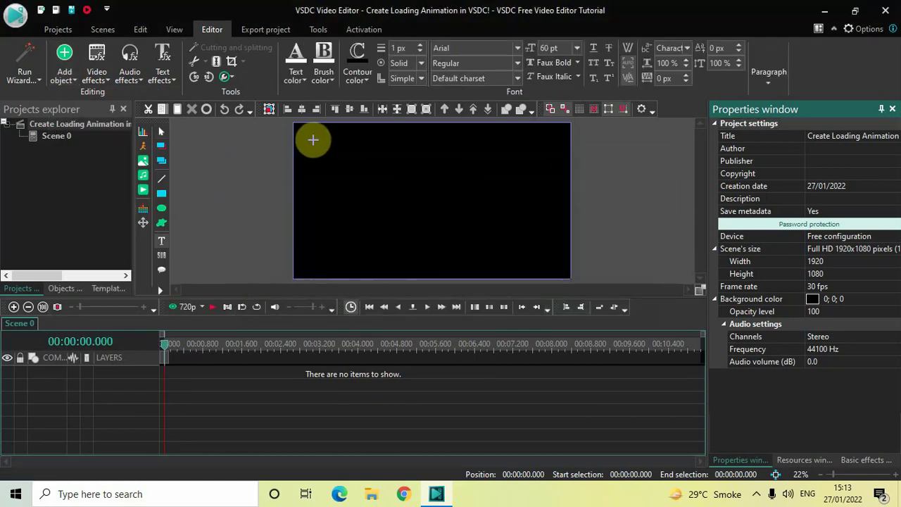
left_click_drag(313, 141, 540, 265)
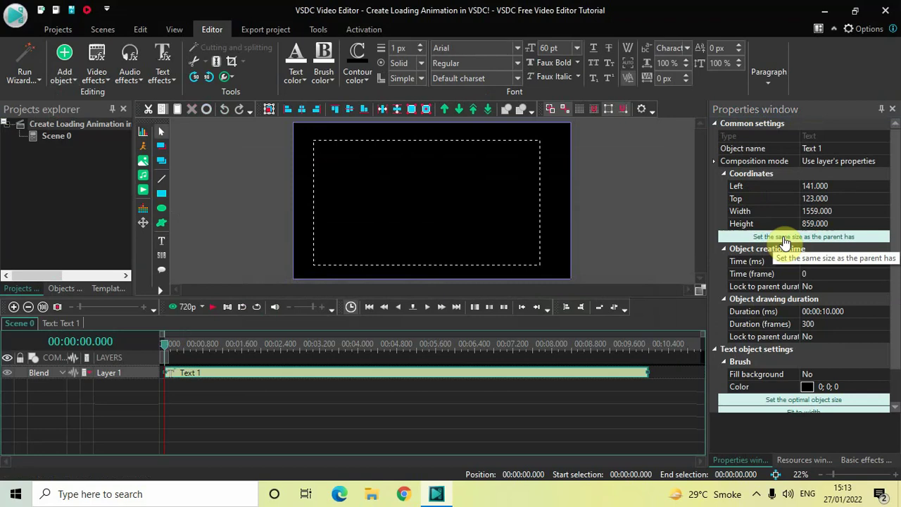
left_click(783, 239)
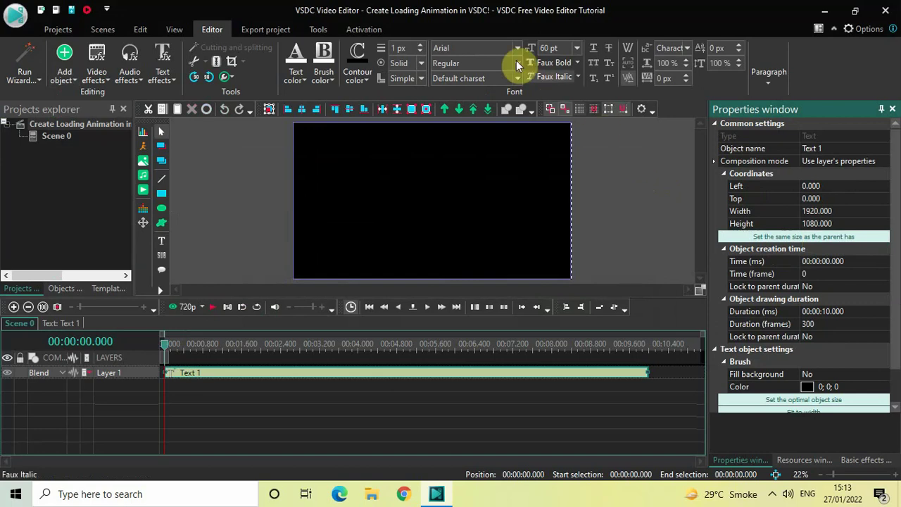
Change the text font from Arial to Webdings and type 'nnn' to show three dots
left_click(481, 47)
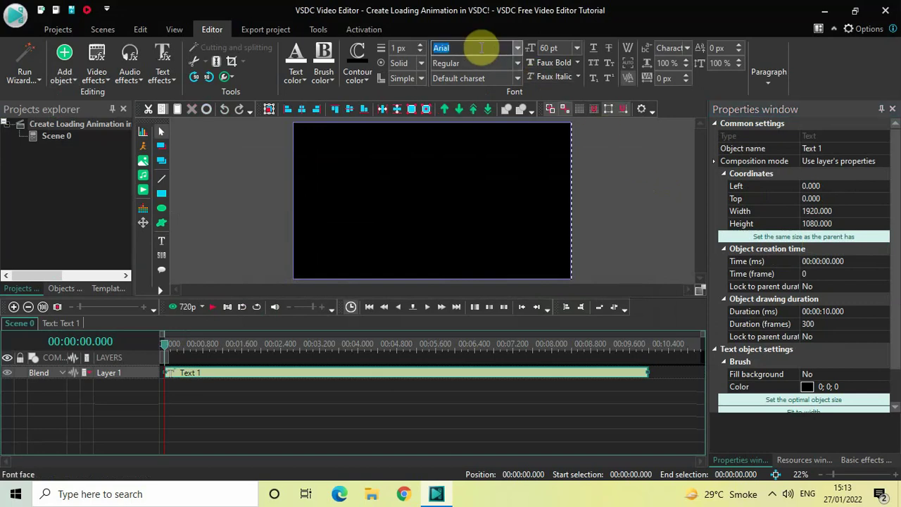
key("BackSpace")
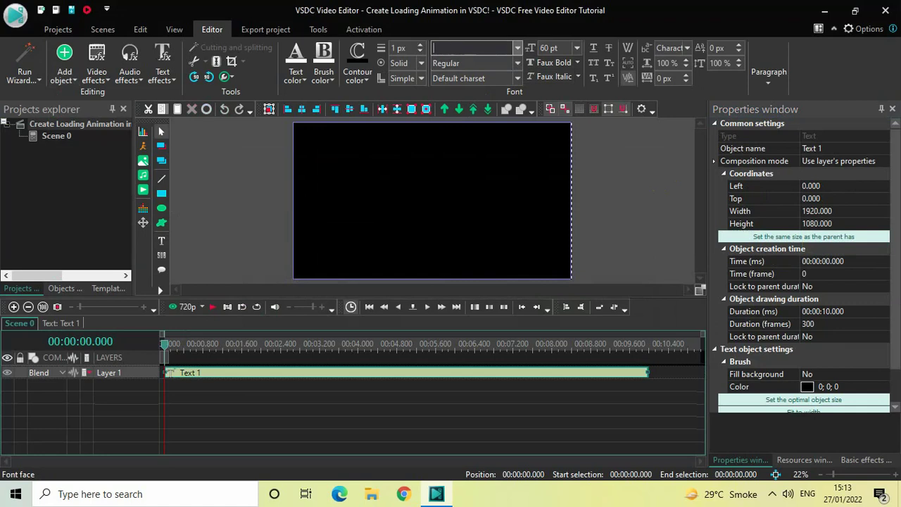
type("Webdings")
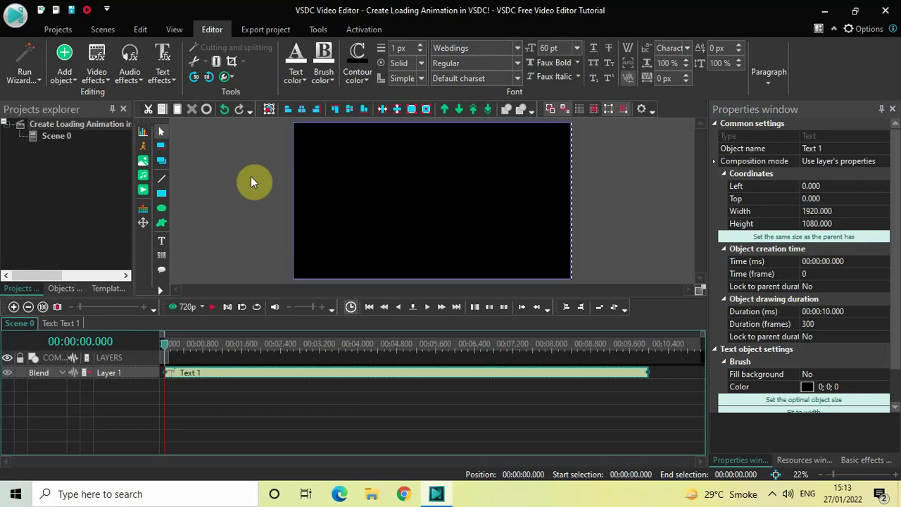
type("nnn")
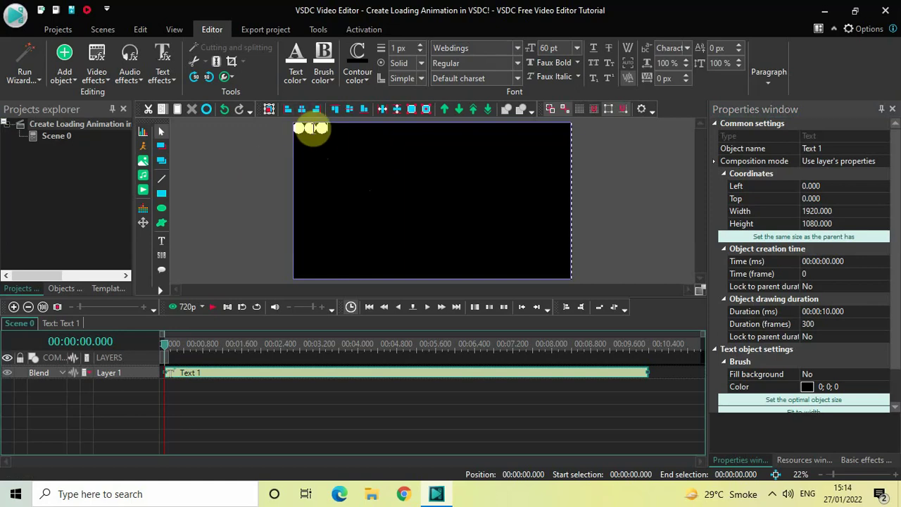
Apply Center and vertical-centre paragraph alignment to the three dots
left_click(336, 171)
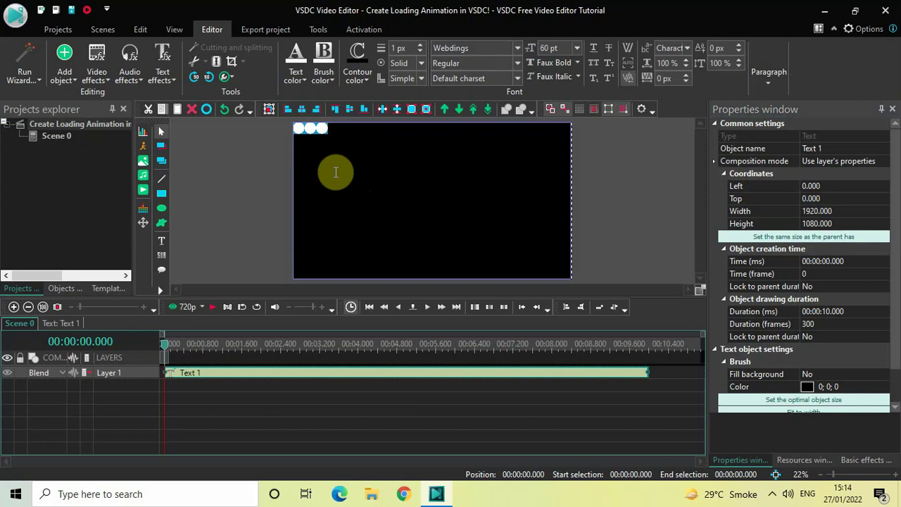
left_click(766, 76)
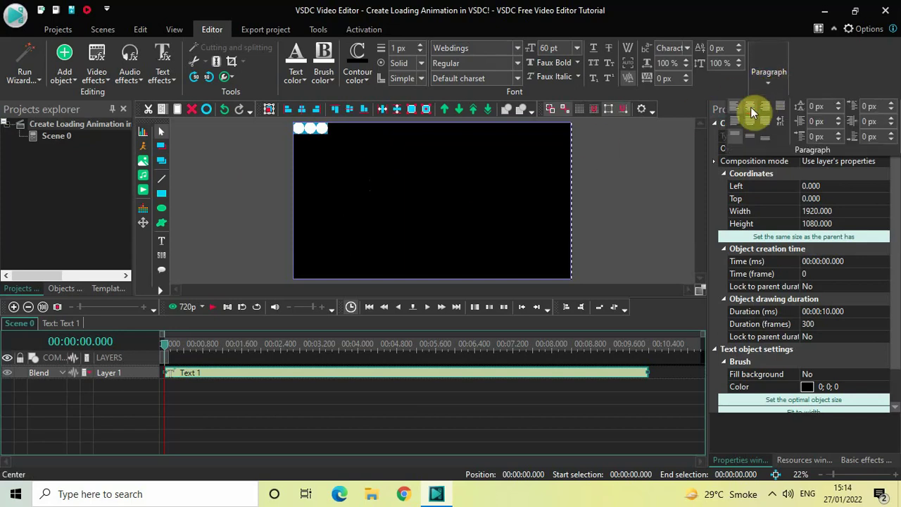
left_click(750, 108)
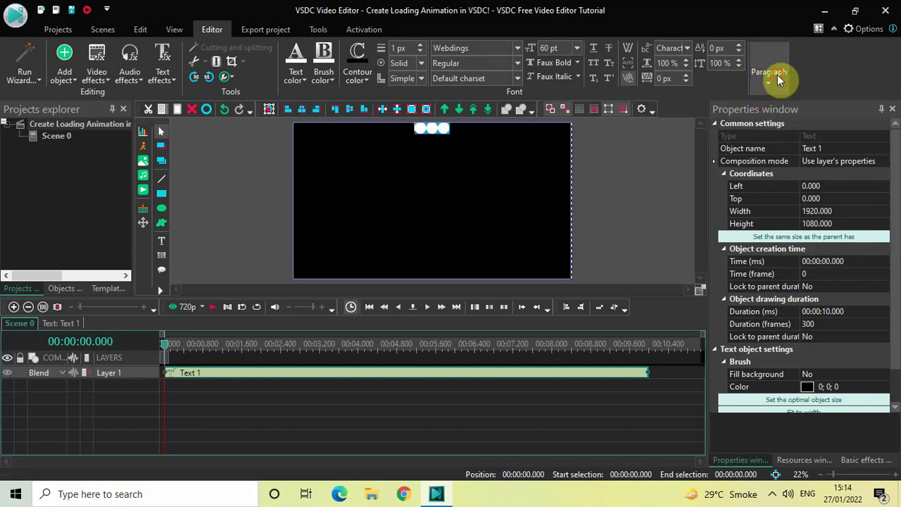
left_click(777, 75)
left_click(752, 139)
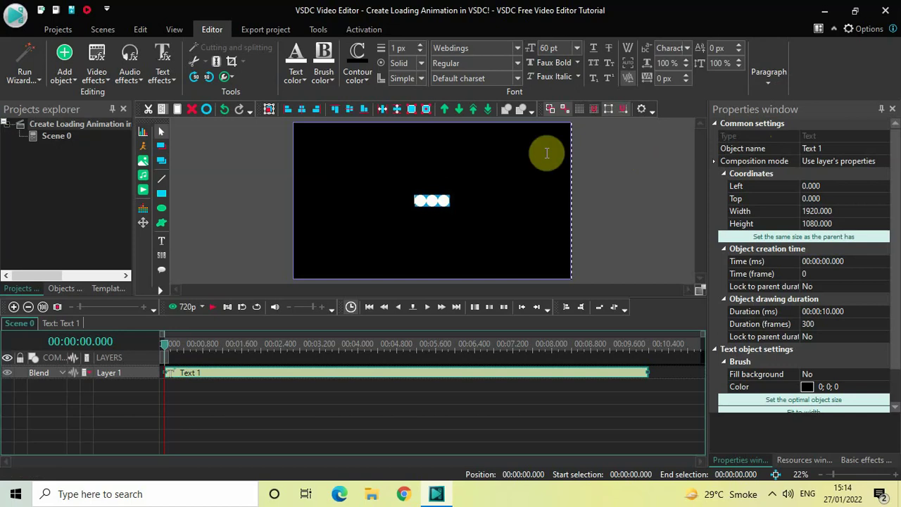
Change the dots' font size from 60 to 200 pt
left_click(553, 47)
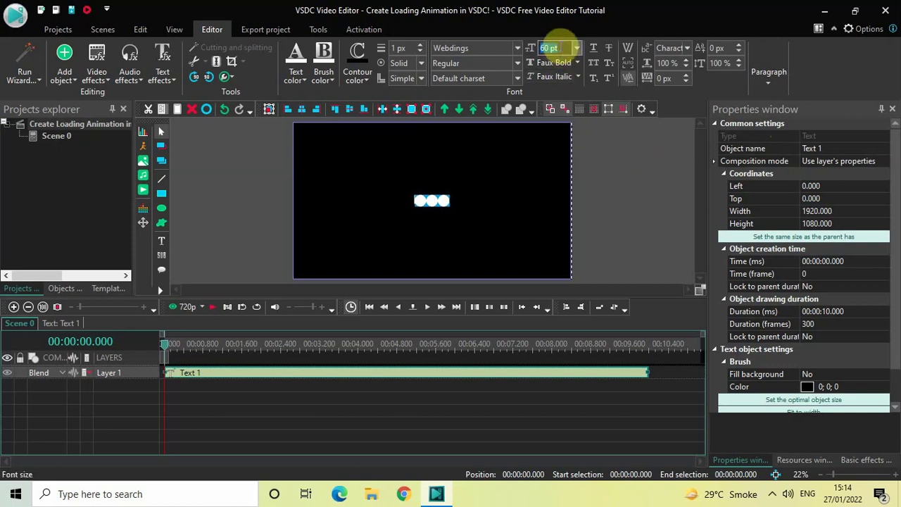
key("BackSpace")
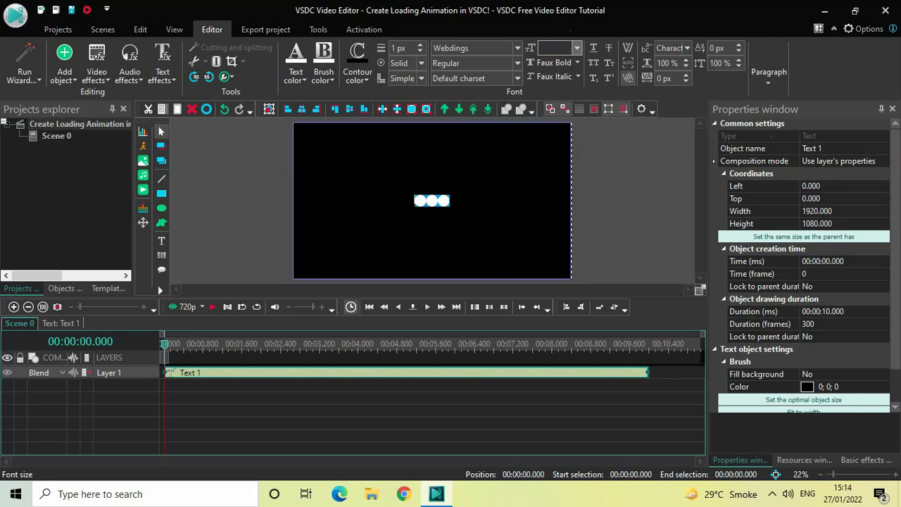
type("200")
key("Return")
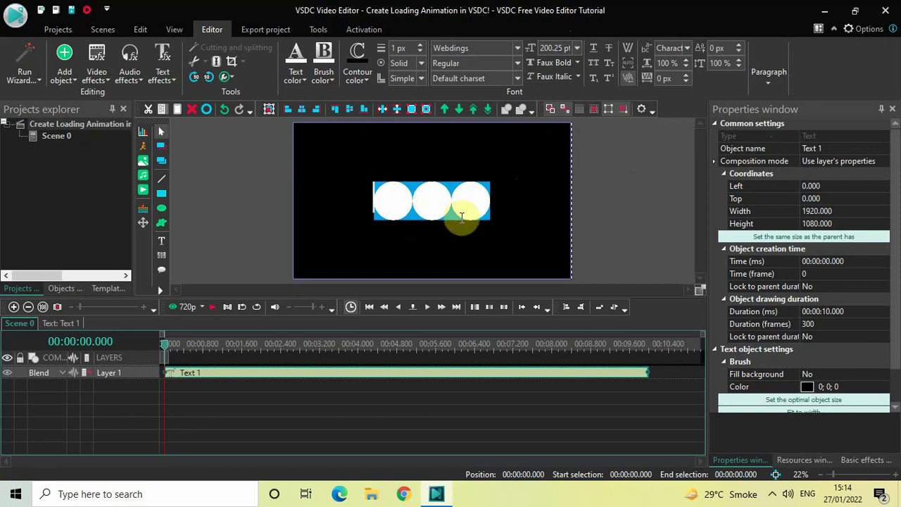
Raise the character tracking to 50 px to spread the dots apart
left_click(688, 75)
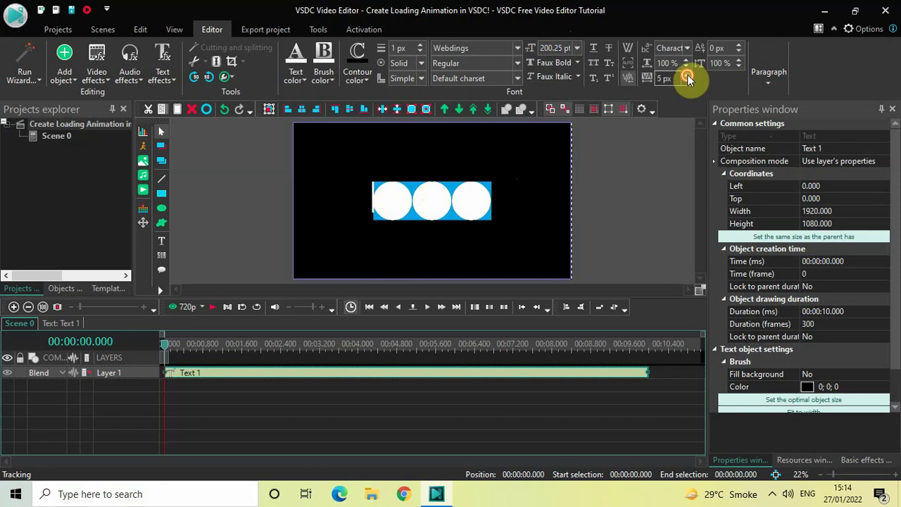
left_click(687, 74)
left_click(687, 75)
left_click(687, 74)
left_click(688, 75)
left_click(688, 74)
left_click(688, 75)
left_click(687, 75)
left_click(687, 75)
left_click(687, 75)
left_click(688, 74)
left_click(688, 74)
left_click(687, 75)
left_click(687, 75)
left_click(687, 75)
left_click(687, 74)
left_click(688, 75)
left_click(687, 75)
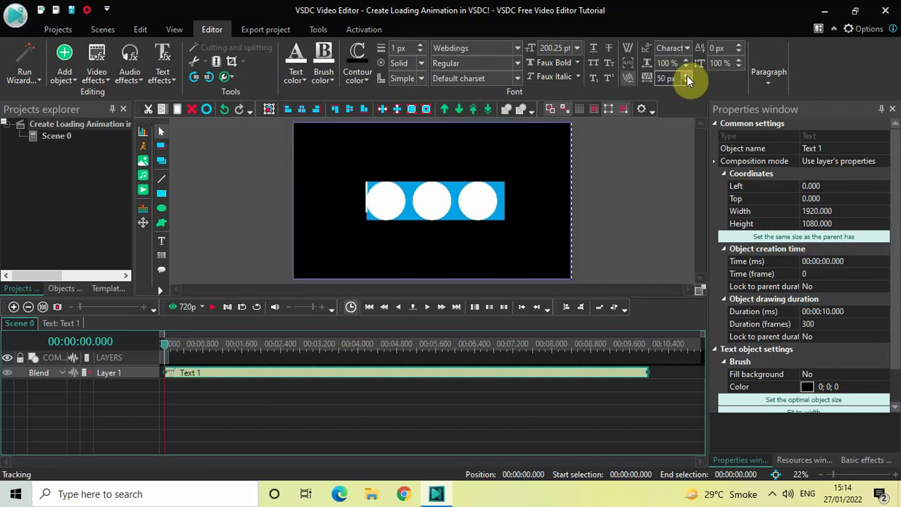
left_click(637, 172)
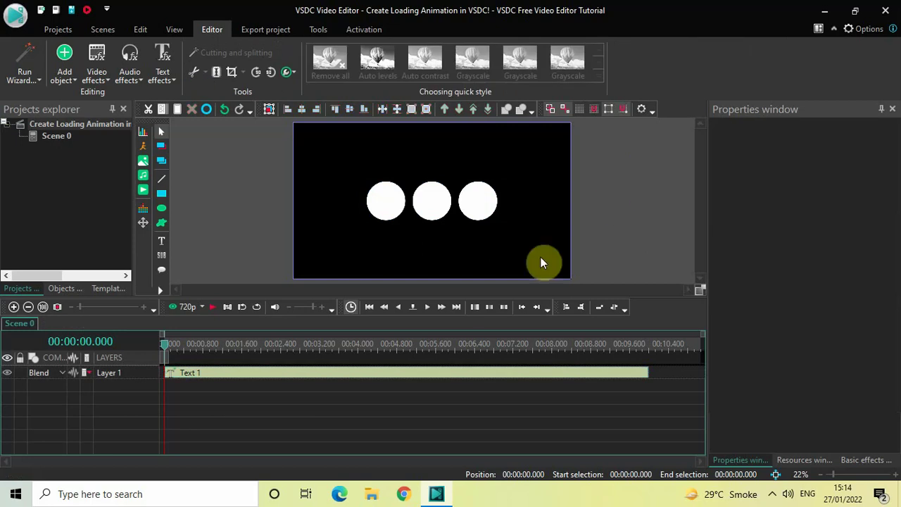
Set Text 1's text colour to coral hex #e8786a in the Colors dialog
left_click(401, 374)
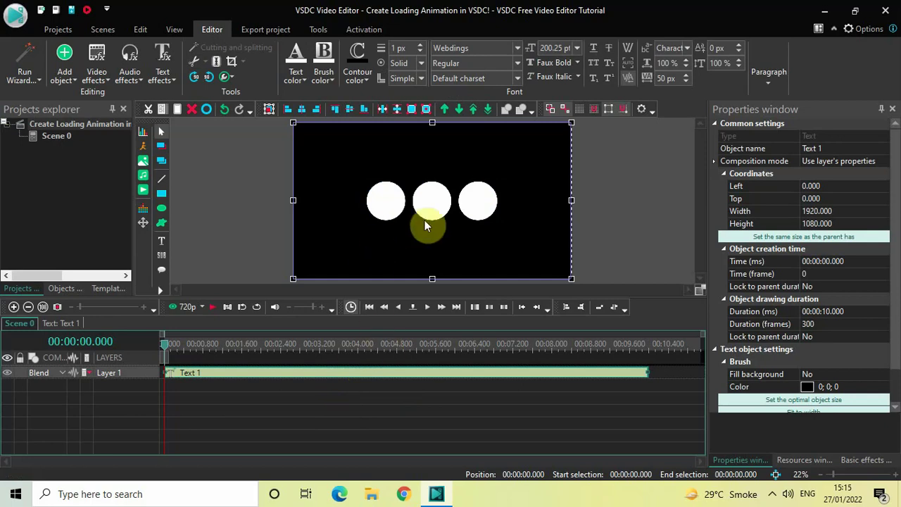
left_click(300, 80)
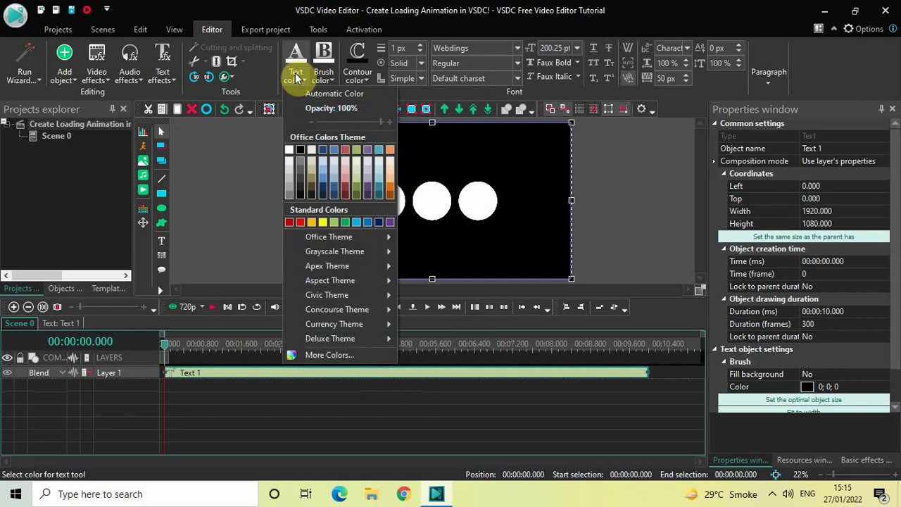
left_click(330, 356)
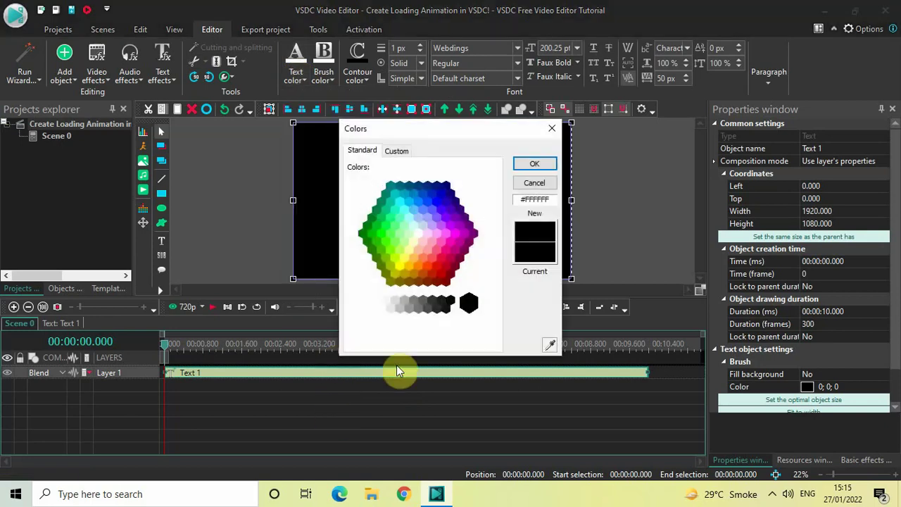
left_click(551, 201)
key("BackSpace")
key("BackSpace")
key("BackSpace")
key("BackSpace")
key("BackSpace")
key("BackSpace")
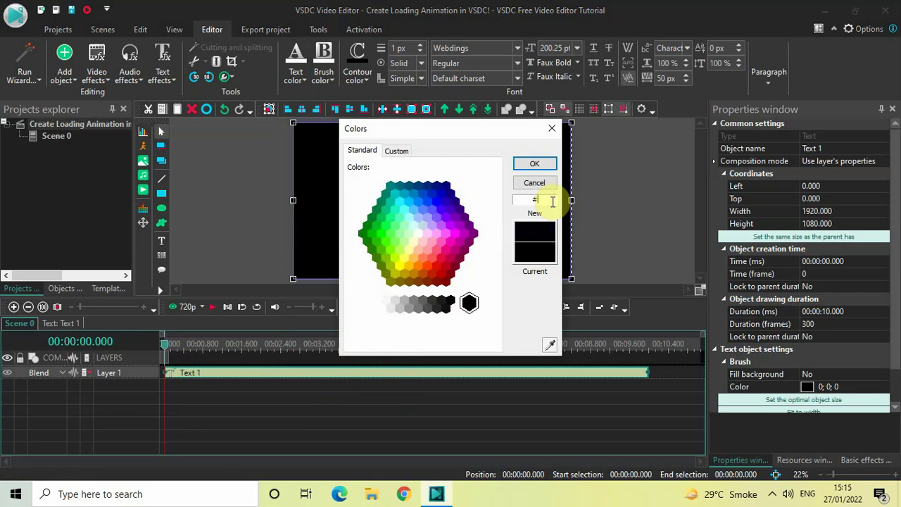
type("e8")
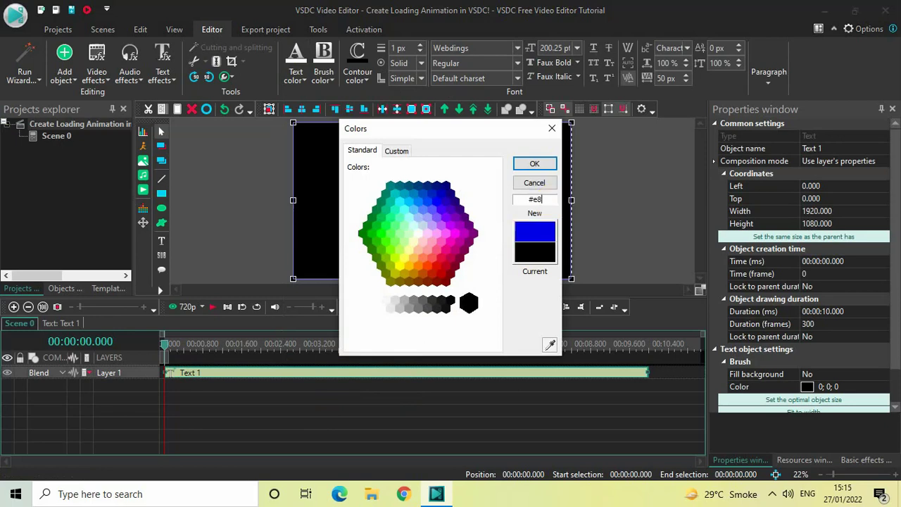
type("78")
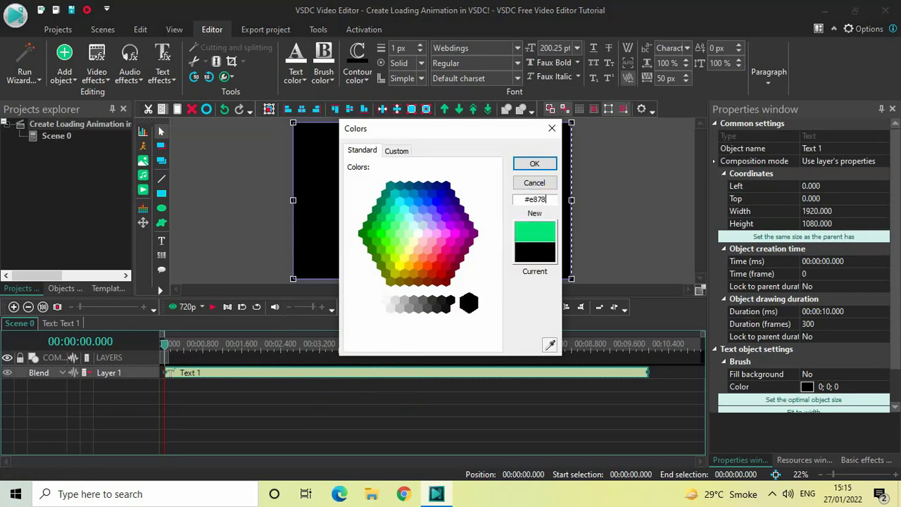
type("6a")
left_click(535, 163)
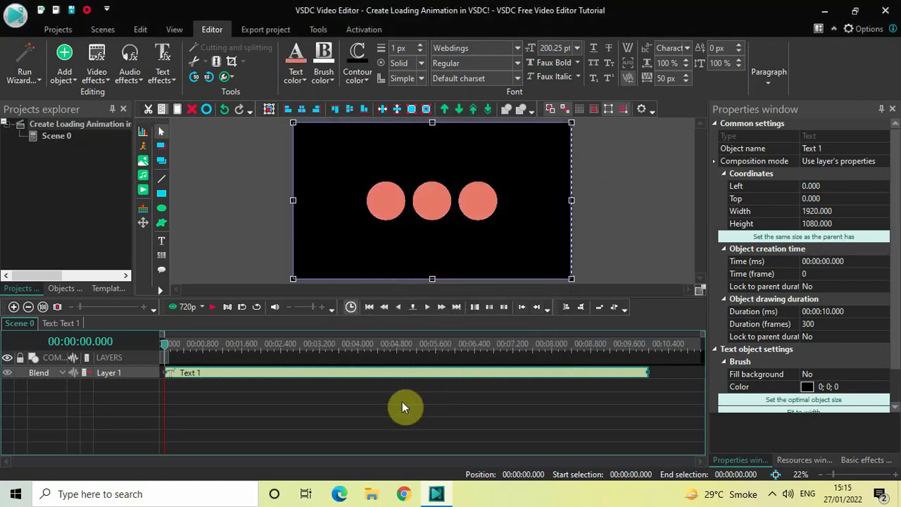
Add a Recoloring text effect inside Text 1 and move its clip to the timeline start
double_click(284, 372)
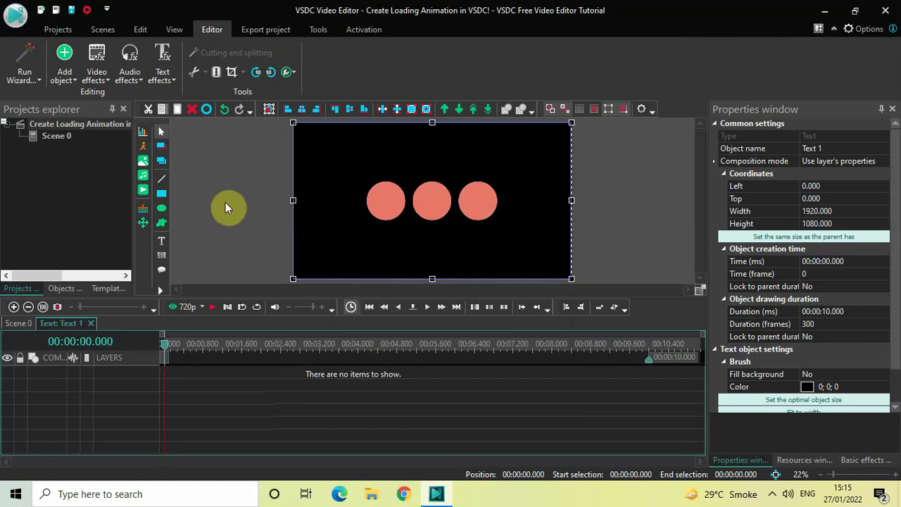
left_click(162, 79)
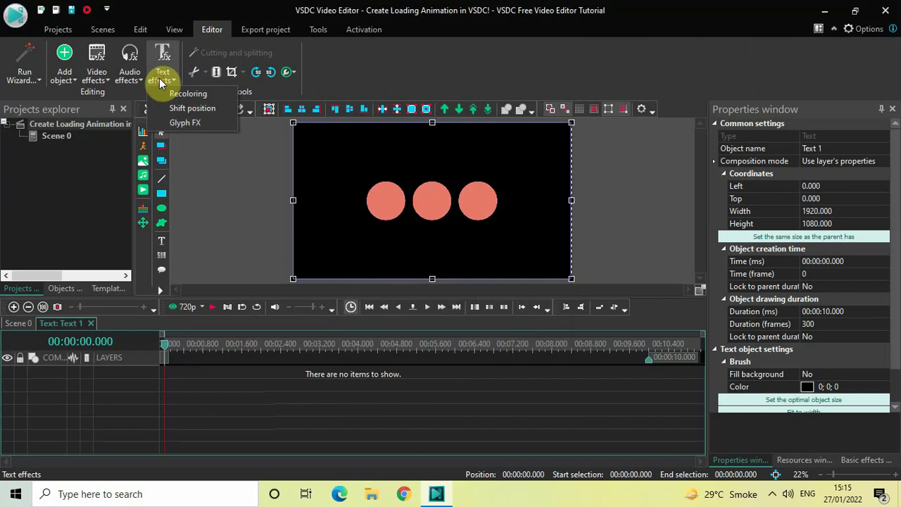
left_click(189, 107)
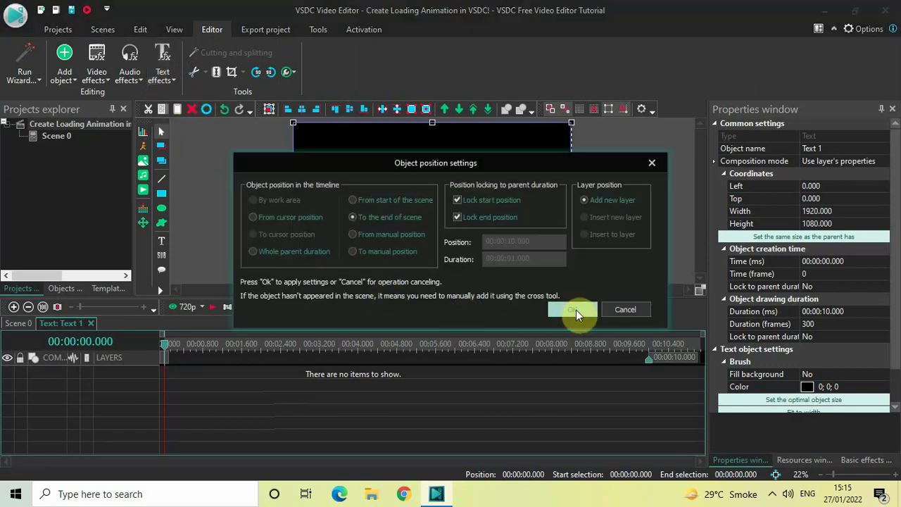
left_click(576, 310)
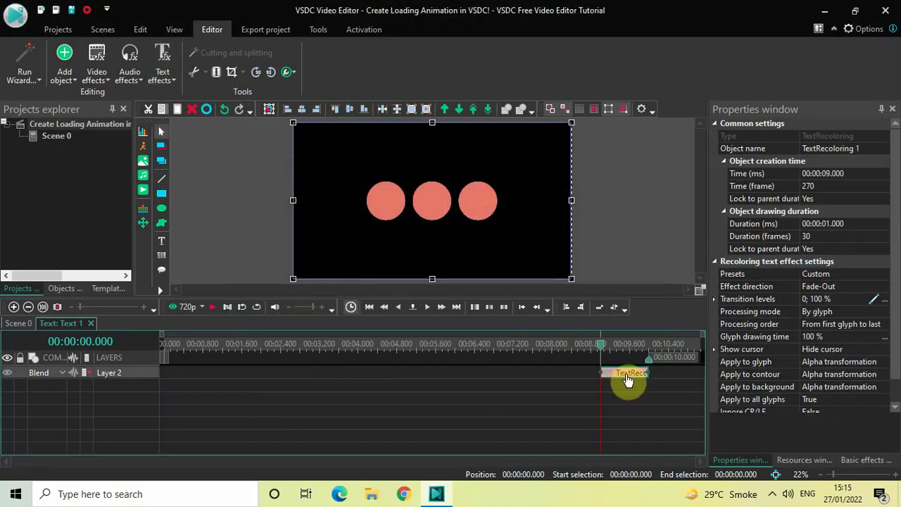
left_click_drag(629, 380, 151, 322)
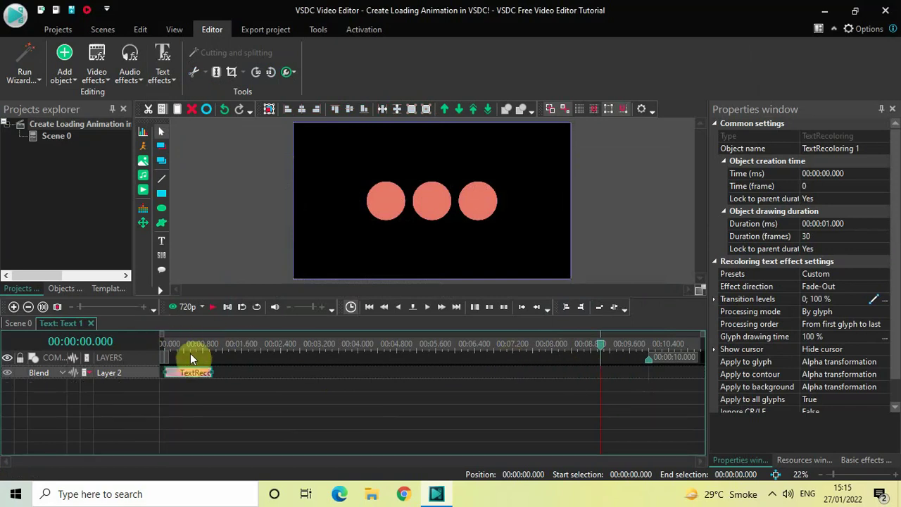
left_click(161, 343)
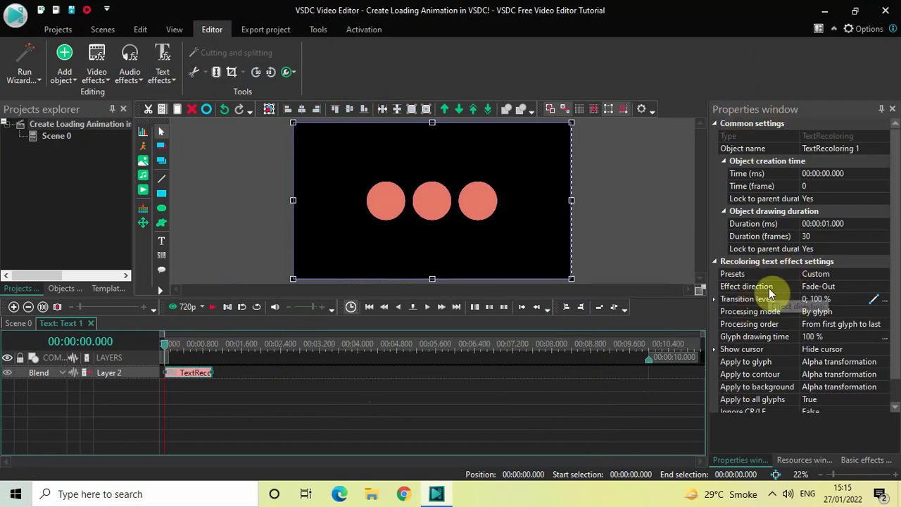
Set the recoloring effect to Fade-In with 250% glyph drawing time
left_click(884, 288)
left_click(886, 287)
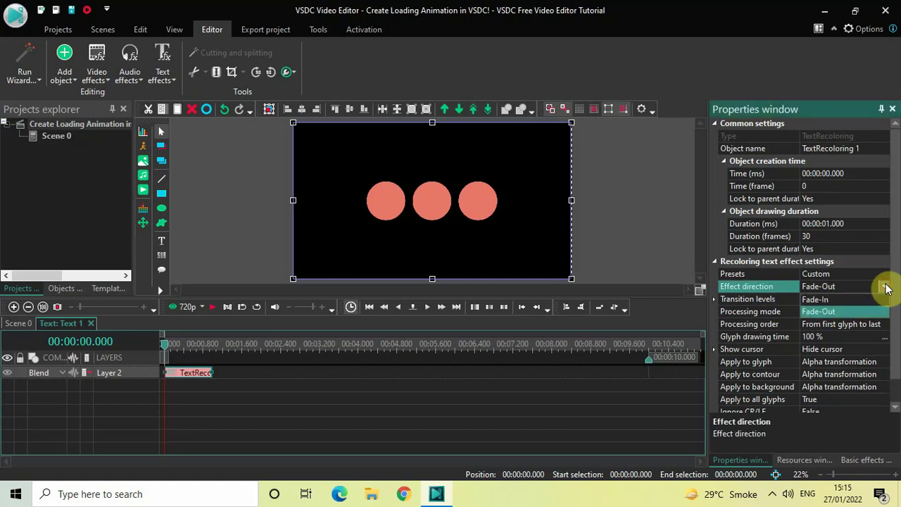
left_click(838, 299)
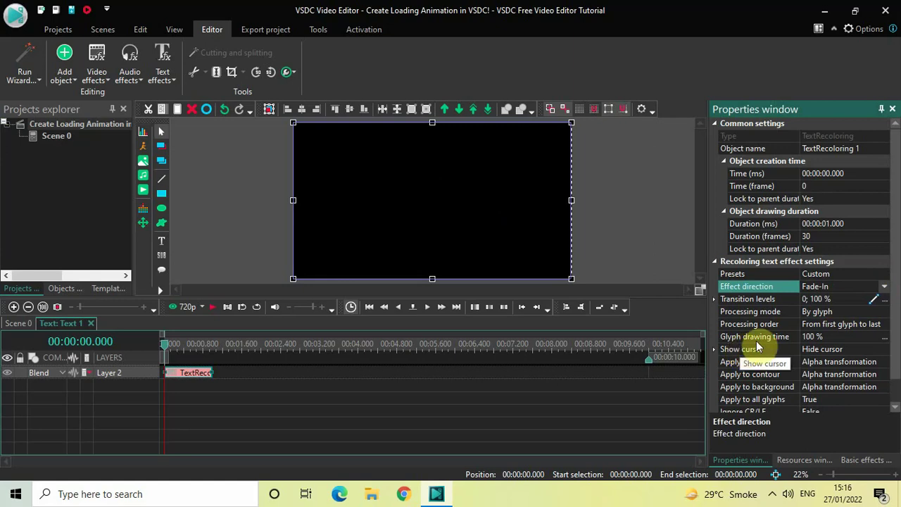
left_click(836, 338)
double_click(836, 340)
key("BackSpace")
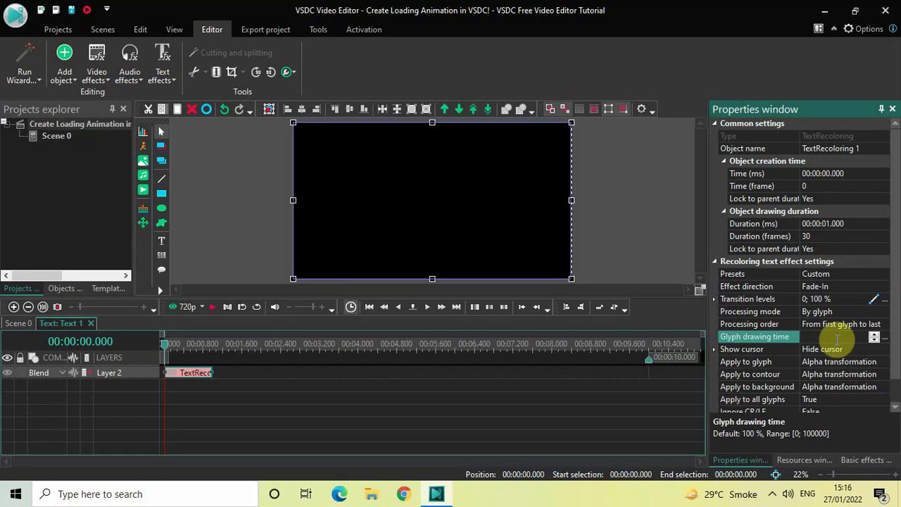
type("250")
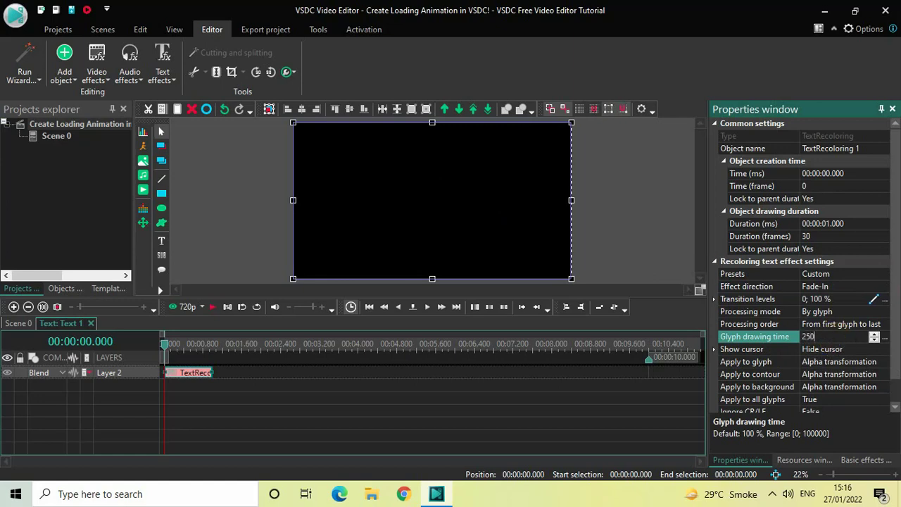
key("Return")
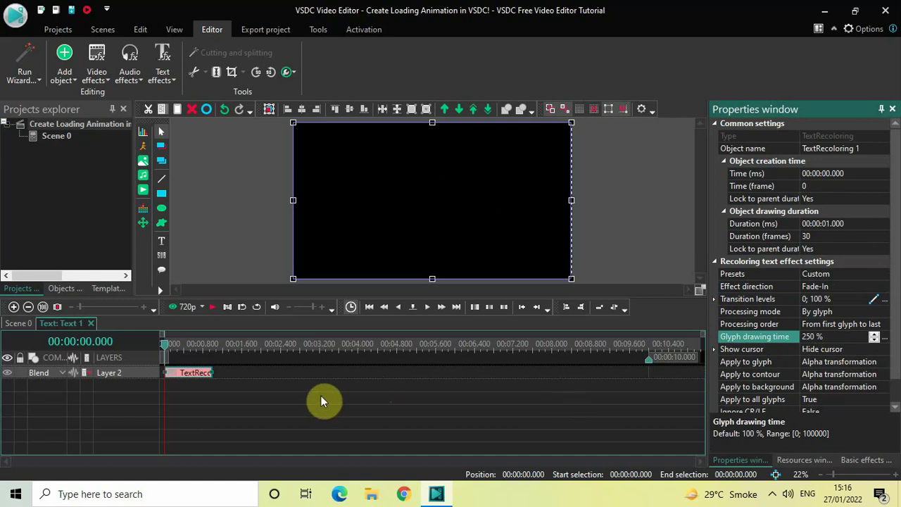
left_click(191, 375)
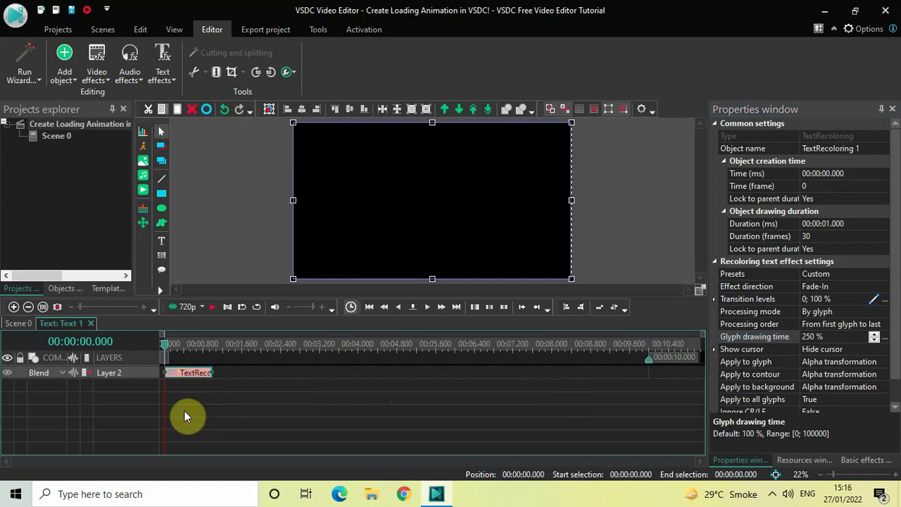
Paste a copy of the recoloring clip right after the first and set it to Fade-Out
key("ctrl+v")
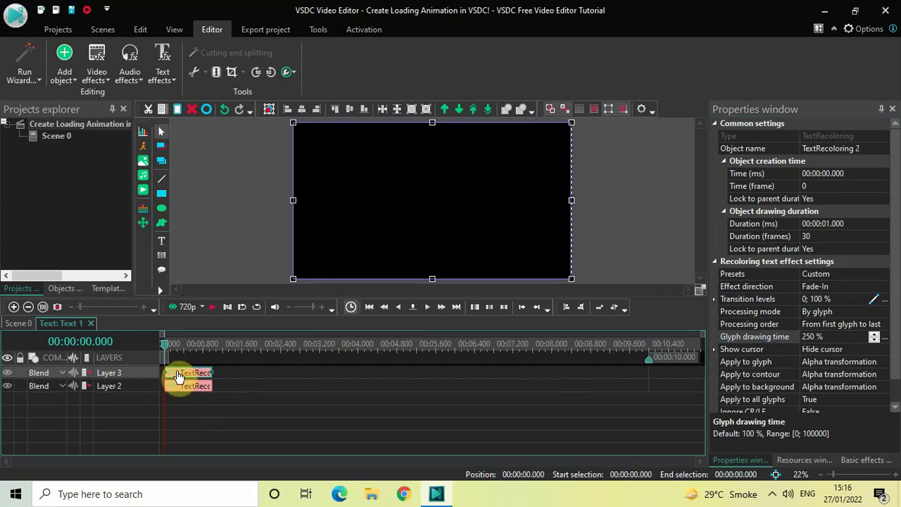
left_click_drag(178, 377, 205, 389)
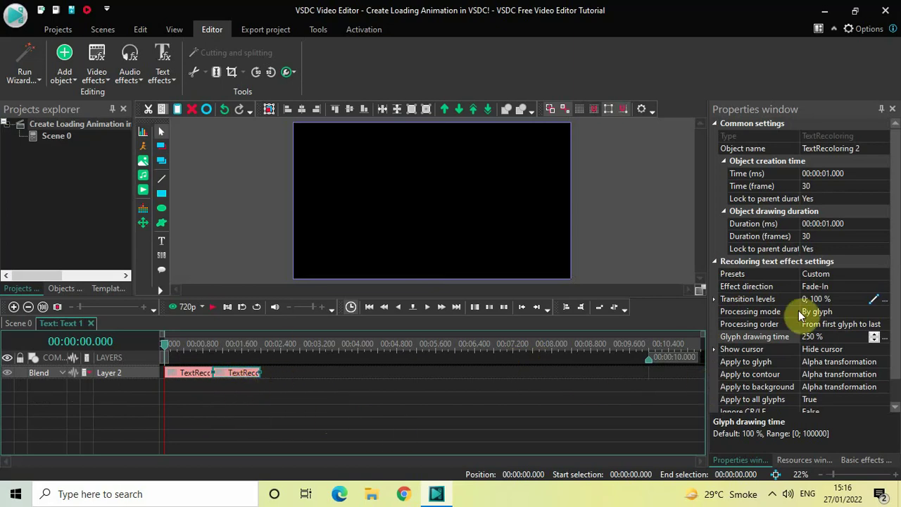
left_click(883, 289)
left_click(884, 288)
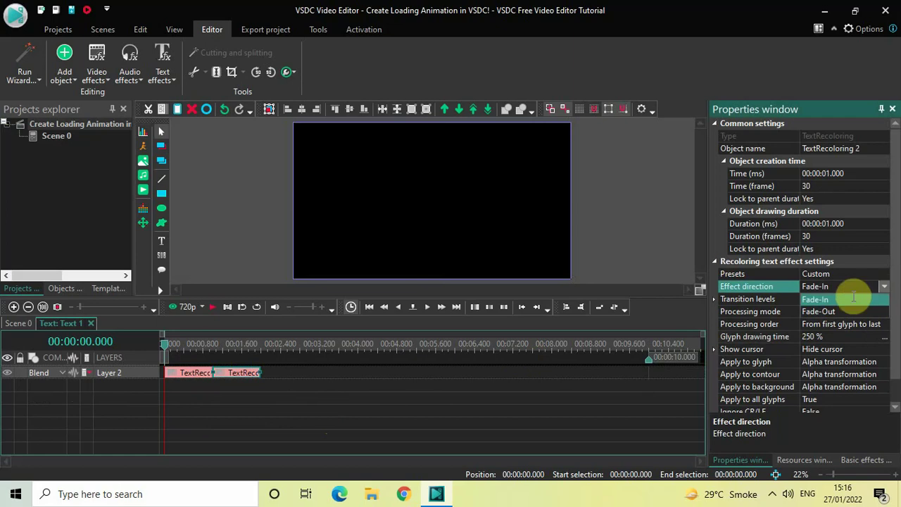
left_click(835, 311)
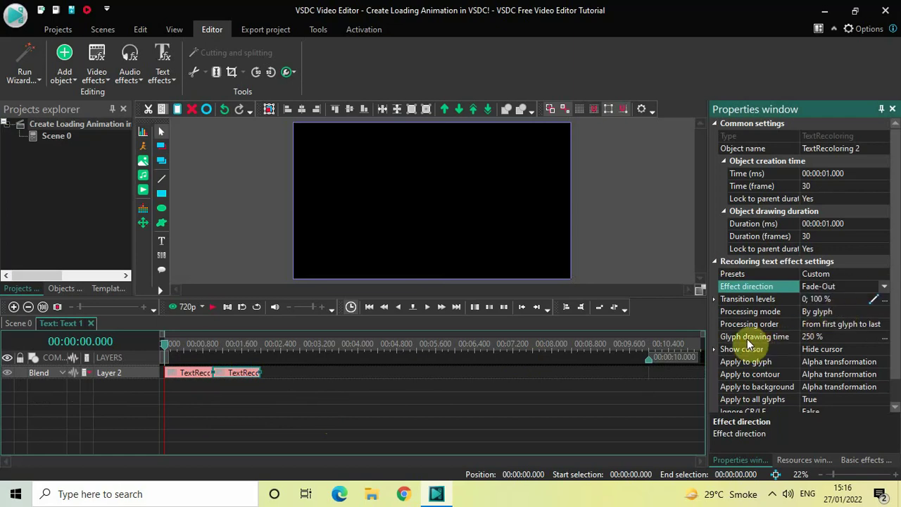
Set the copy's glyph drawing time to 100% and preview the animation
left_click(828, 337)
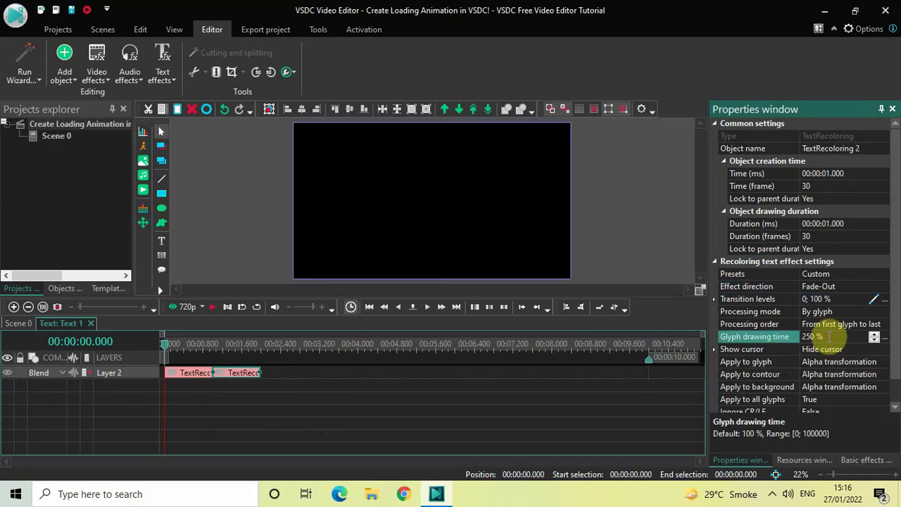
left_click(830, 336)
key("BackSpace")
type("100")
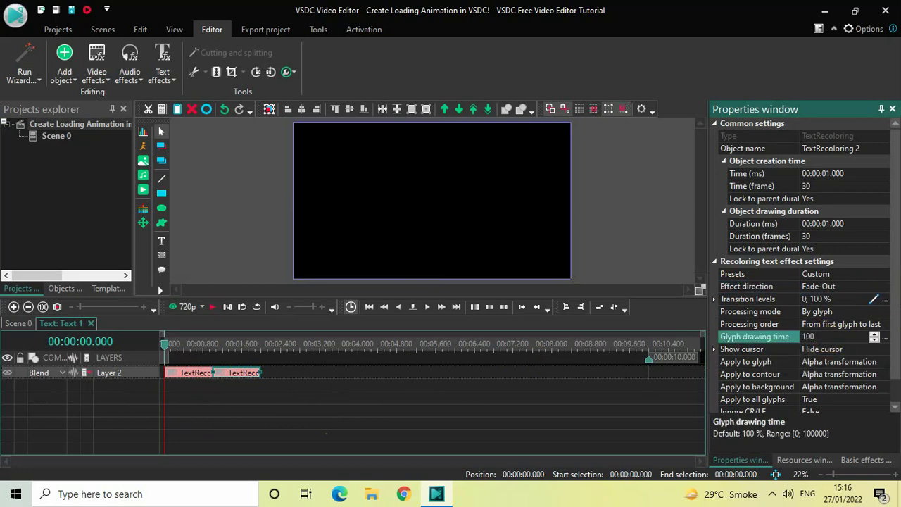
key("Return")
key("space")
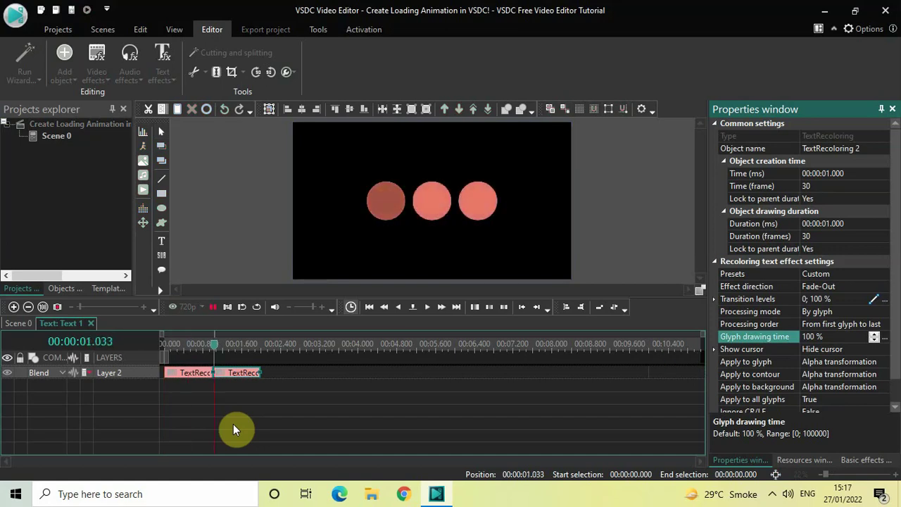
key("space")
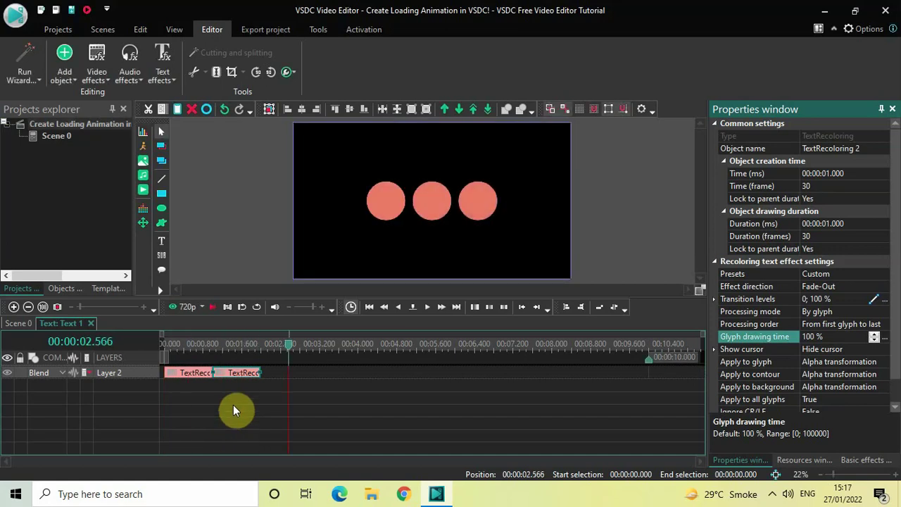
Copy the fade-in/fade-out pair and paste it twice, moving each copy to the end of Layer 2
left_click(233, 405)
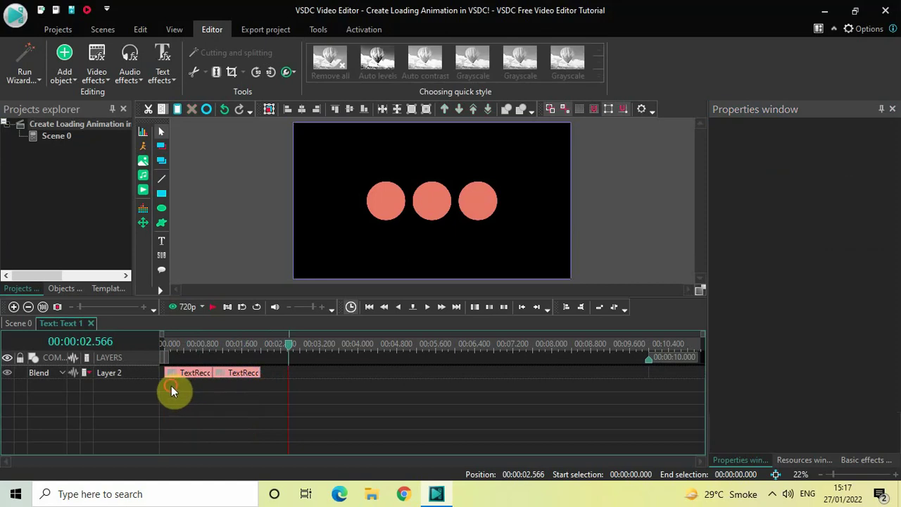
left_click(188, 374)
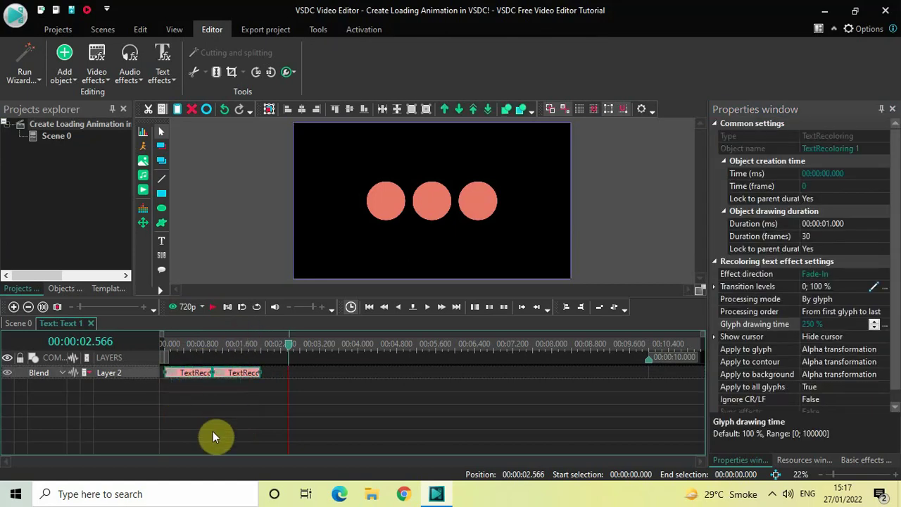
key("ctrl+v")
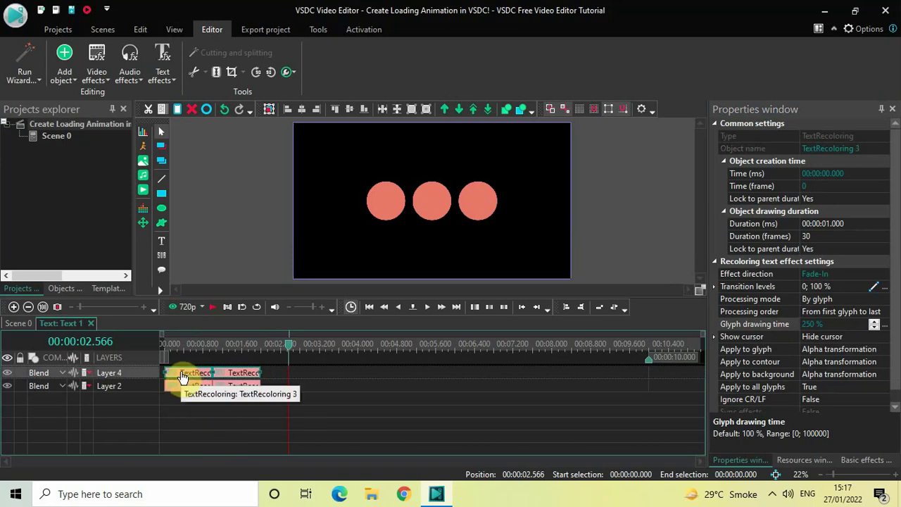
left_click_drag(182, 377, 240, 388)
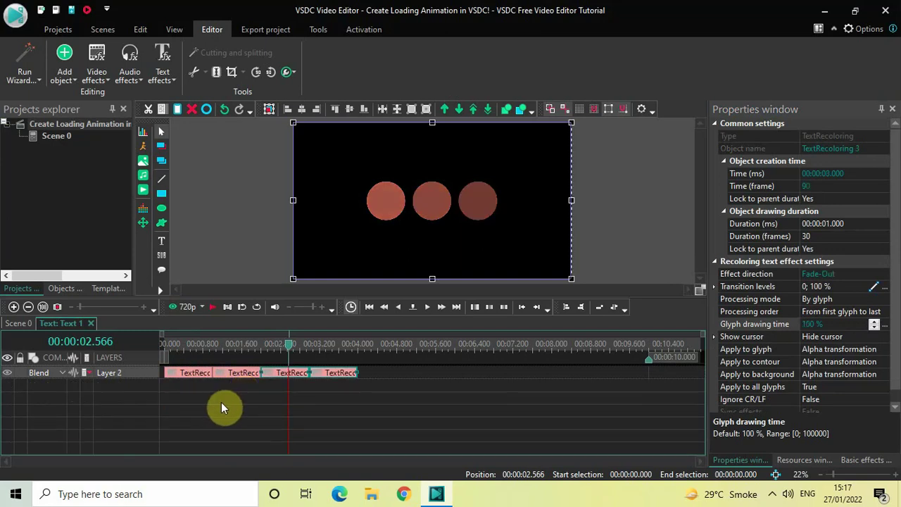
left_click(221, 403)
key("ctrl+v")
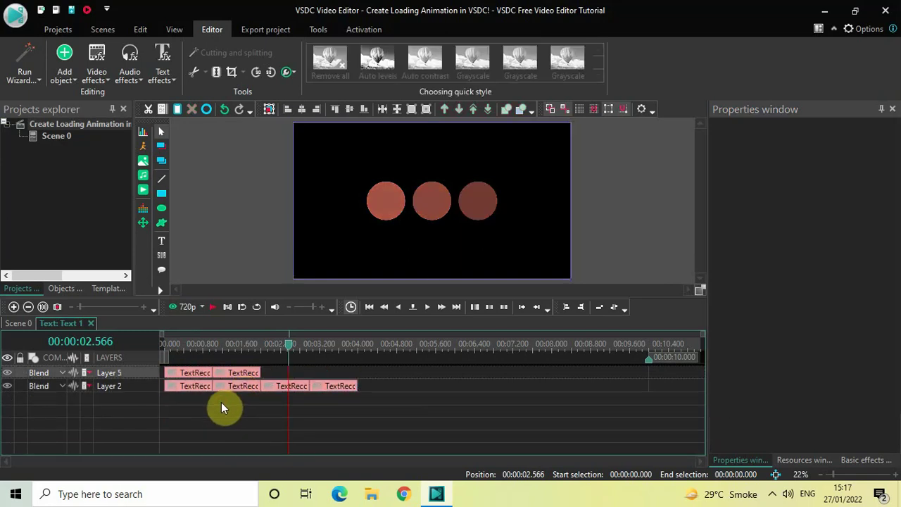
left_click_drag(185, 374, 240, 384)
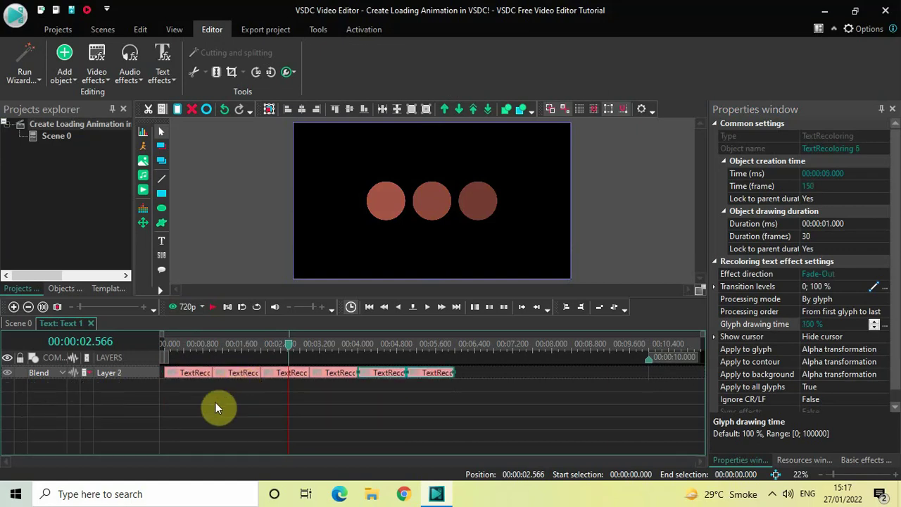
Paste two more pairs at the end of Layer 2 to reach 10 s, then rewind the playhead
left_click(216, 402)
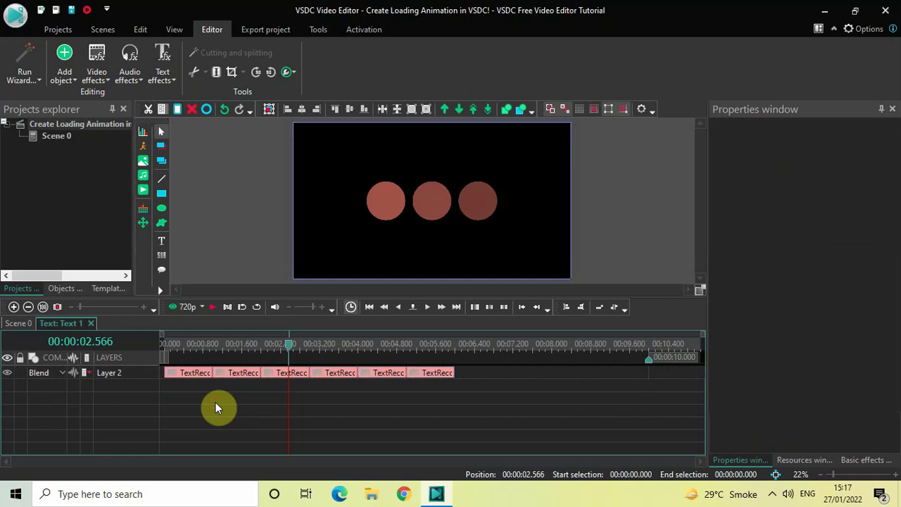
key("ctrl+v")
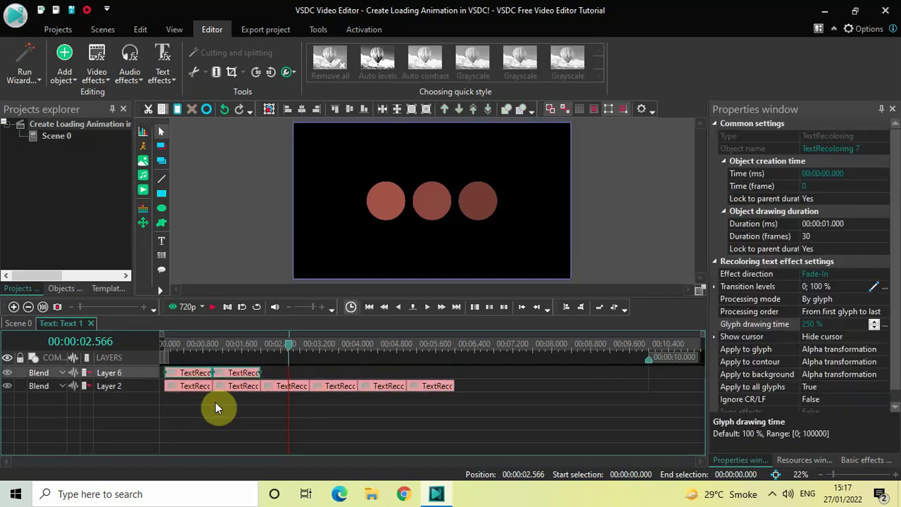
left_click_drag(190, 374, 239, 387)
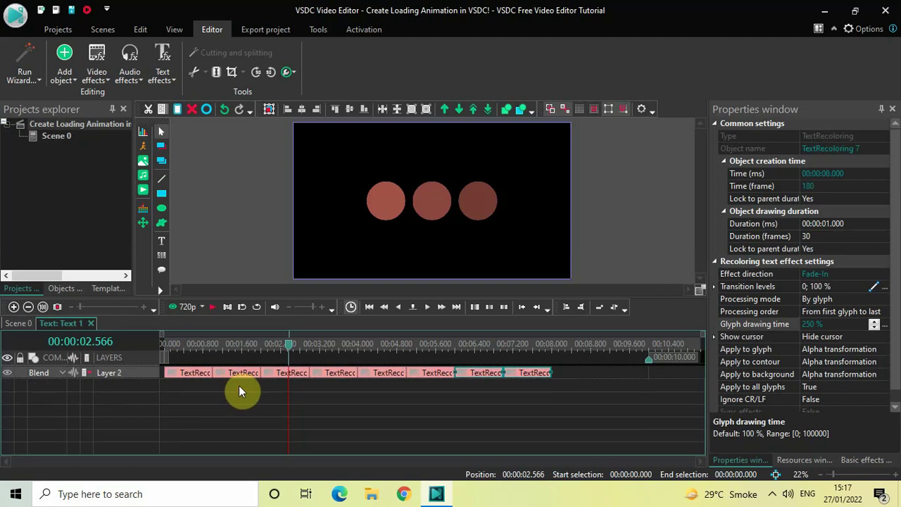
left_click(220, 400)
key("ctrl+v")
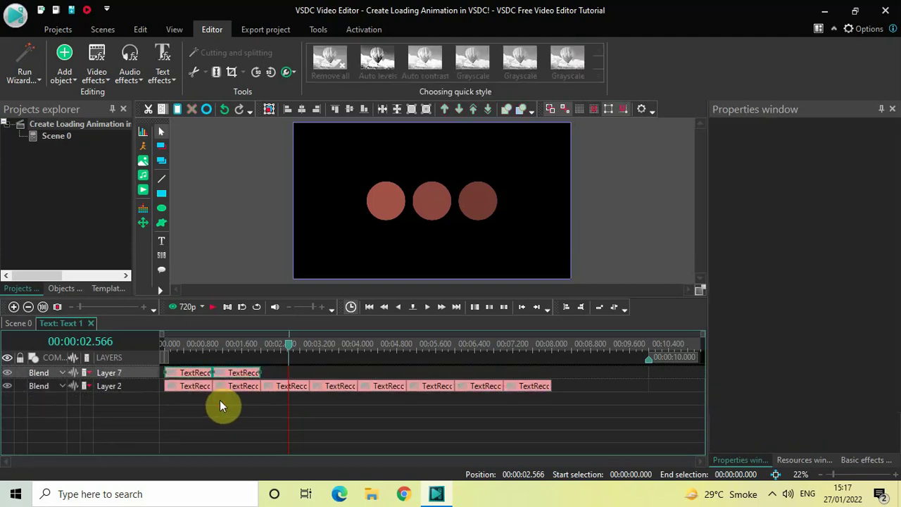
left_click_drag(190, 374, 247, 385)
left_click(162, 347)
left_click(211, 413)
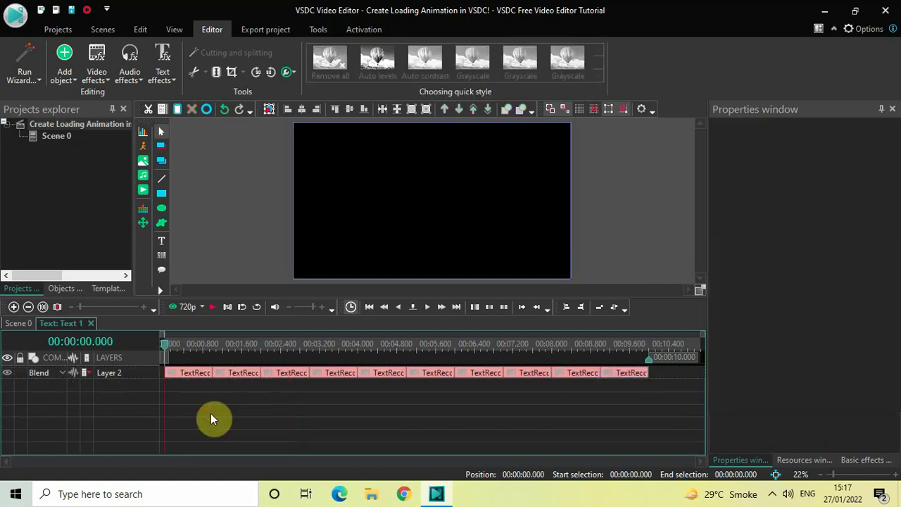
key("space")
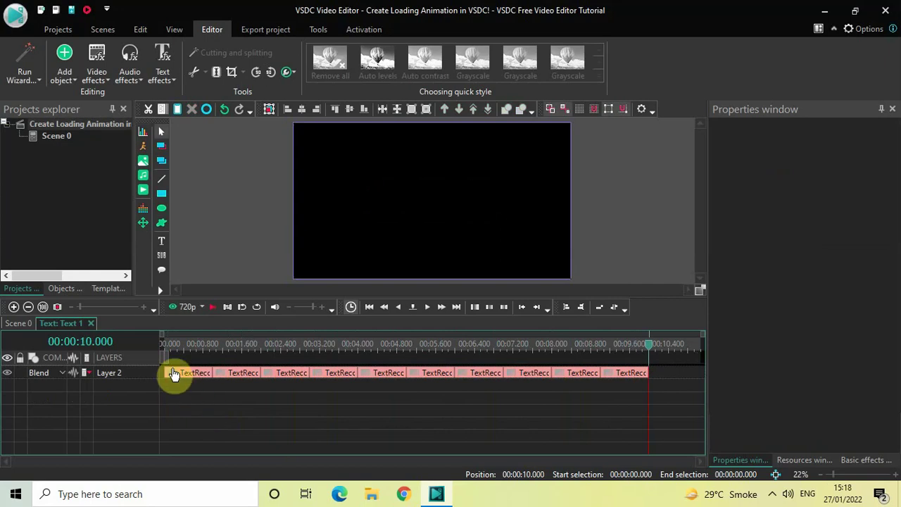
left_click(162, 345)
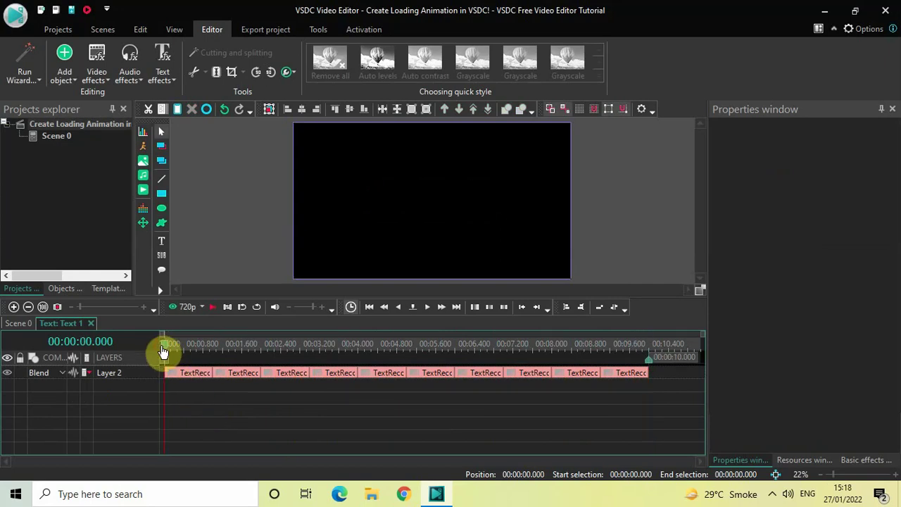
Add a Shift position text effect, accepting placement at the end of the scene
left_click(169, 67)
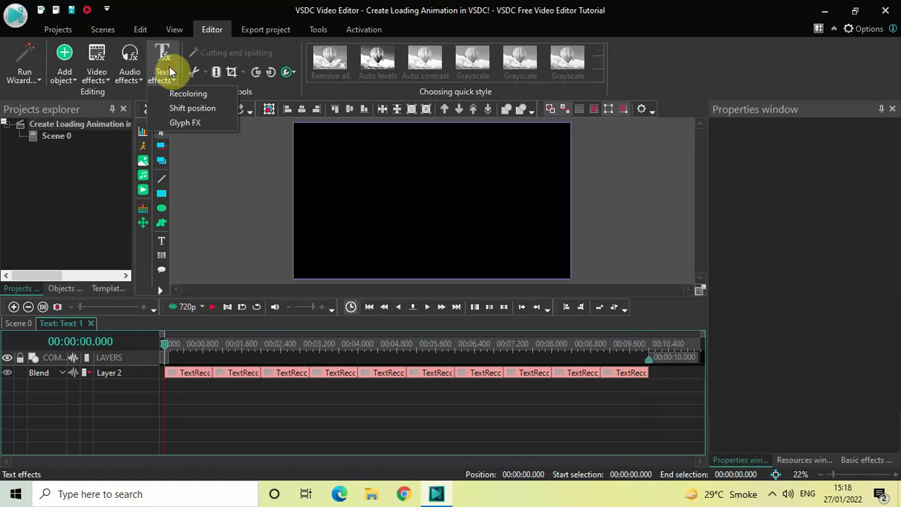
left_click(197, 107)
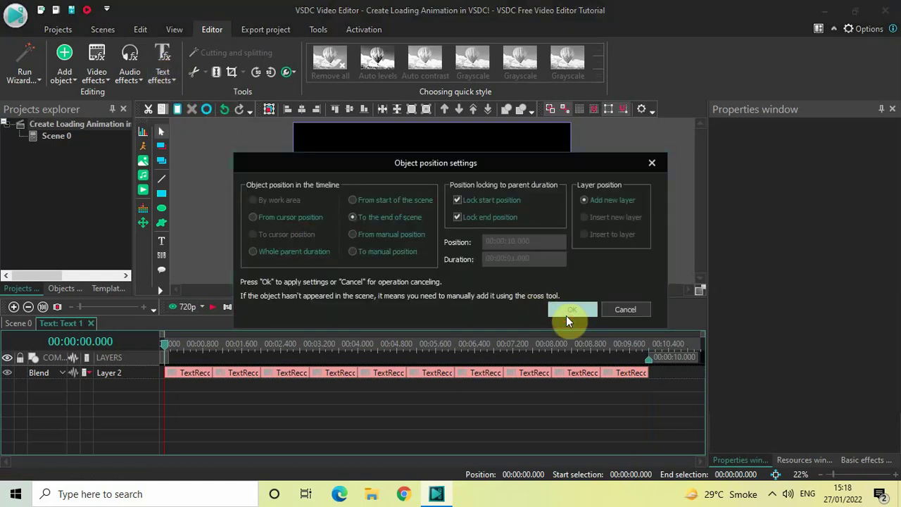
left_click(566, 315)
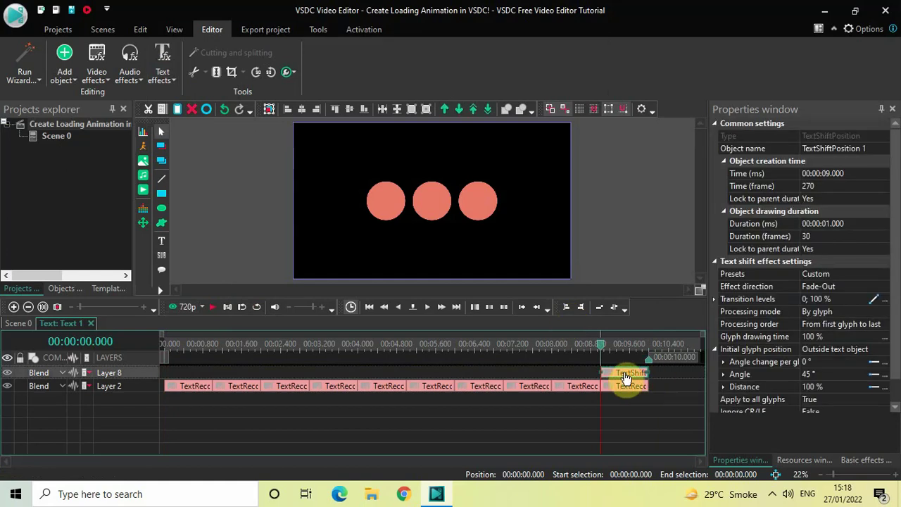
Move the TextShift clip to 0 s on its own layer and set it to Fade-In
left_click_drag(626, 377, 625, 413)
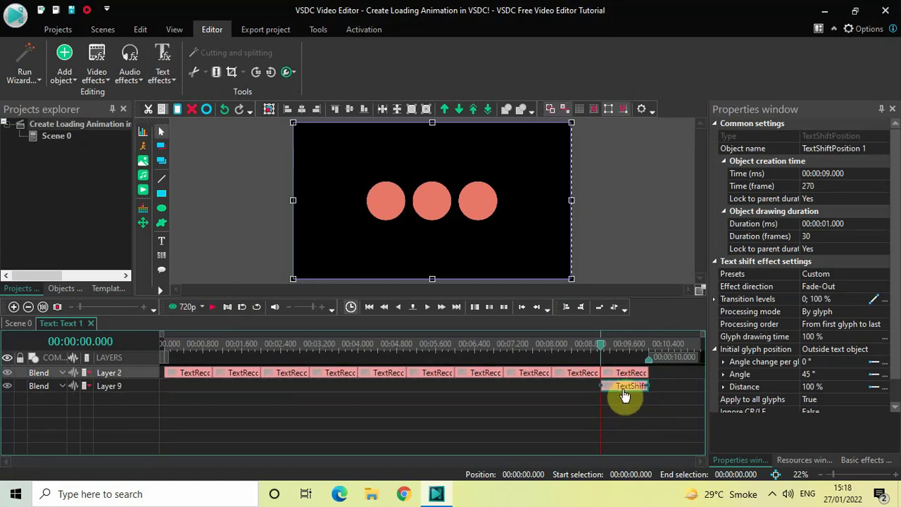
left_click_drag(626, 396, 610, 397)
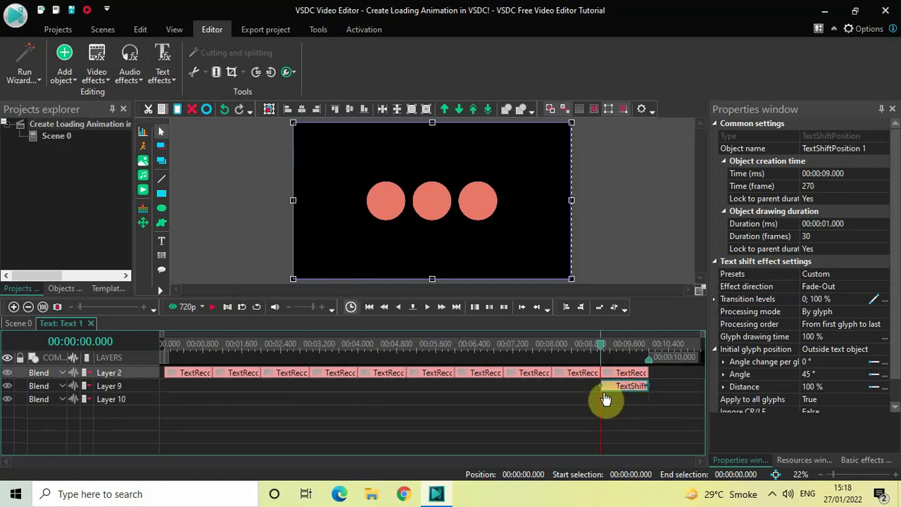
left_click_drag(537, 406, 173, 388)
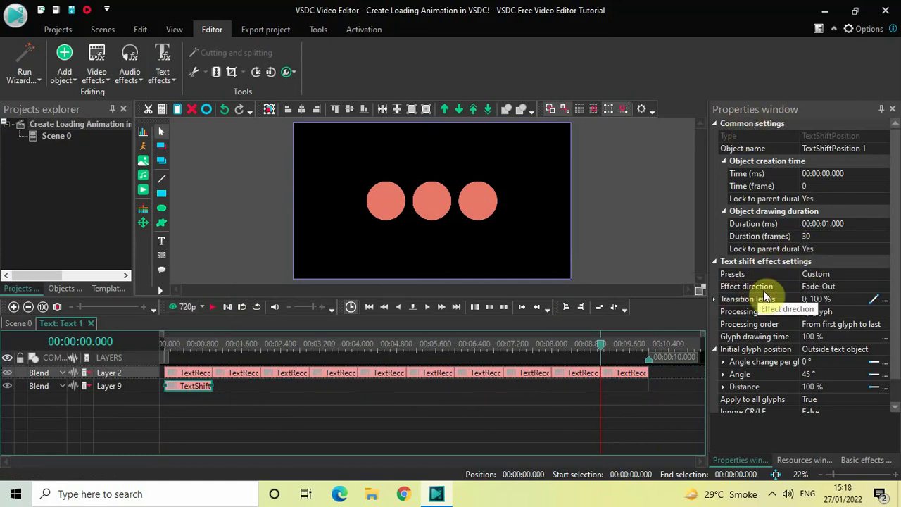
left_click(884, 288)
left_click(881, 289)
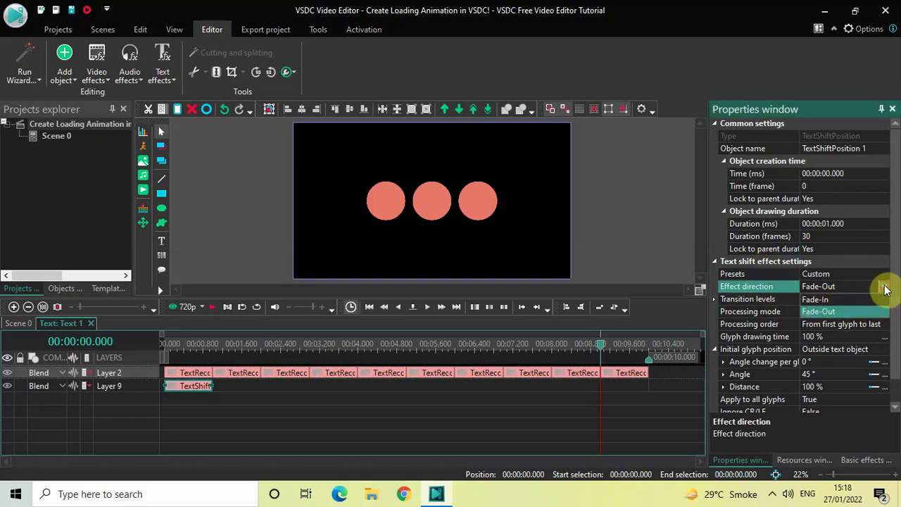
left_click(856, 300)
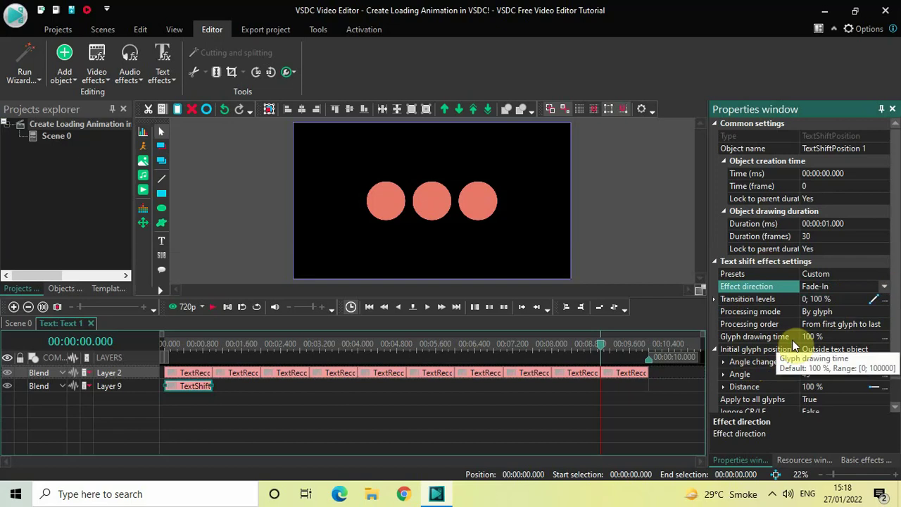
Set the shift effect's glyph drawing time to 250% and its angle from 45° to 270°
left_click(837, 338)
triple_click(837, 337)
key("BackSpace")
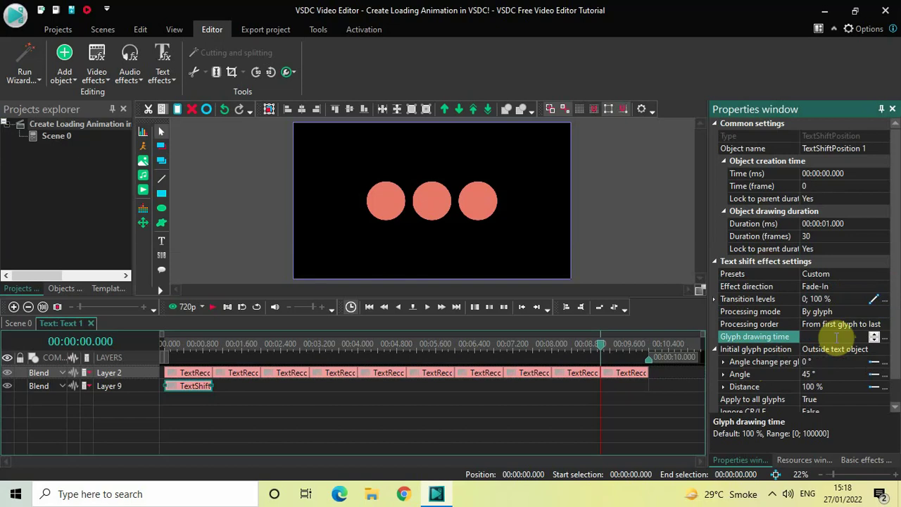
type("250")
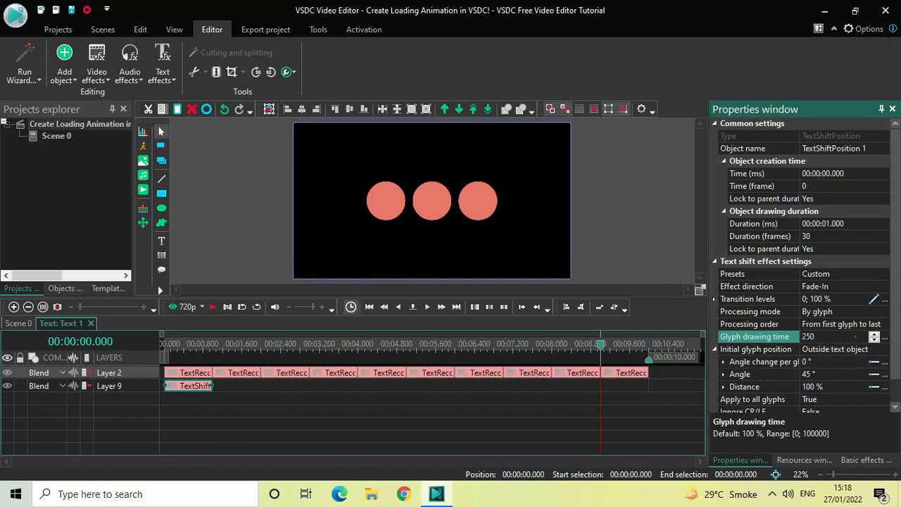
key("Return")
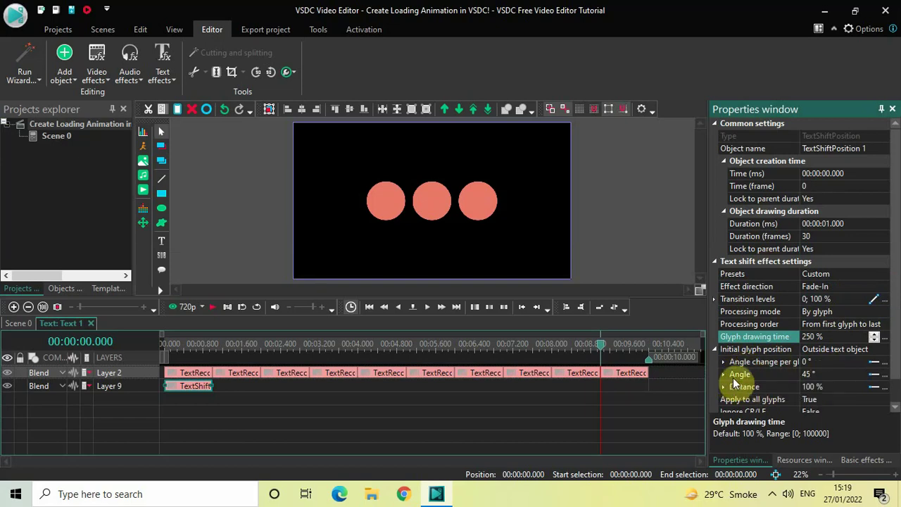
left_click(825, 377)
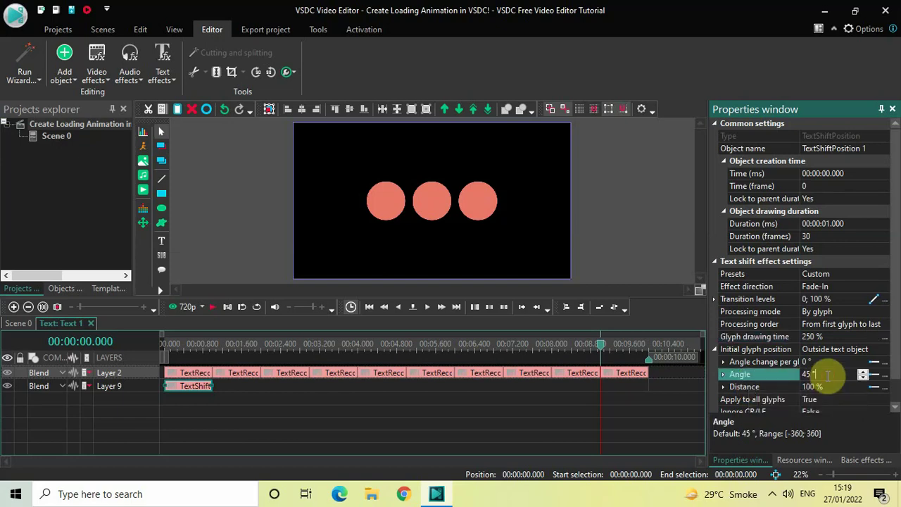
double_click(828, 375)
key("BackSpace")
type("270")
key("Return")
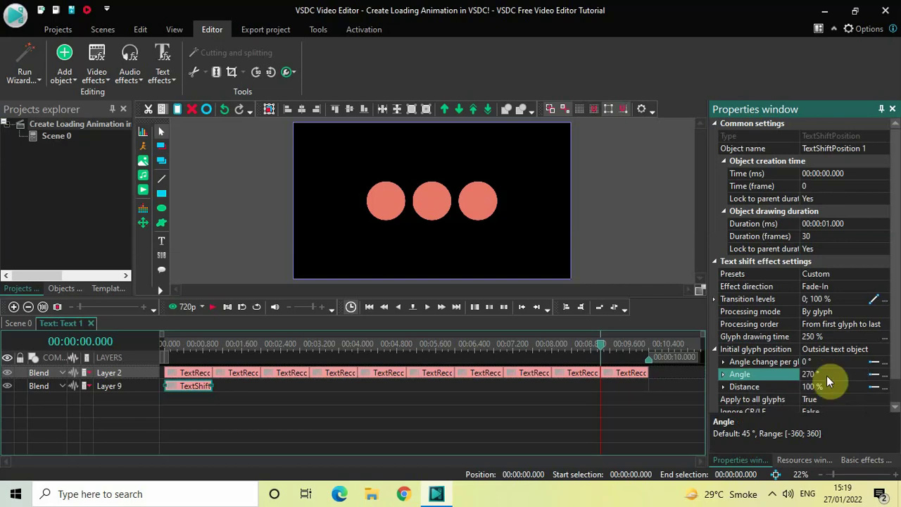
Replay the rising-dots shift from the start, stop near 3 s, and select the TextShift clip
left_click(352, 418)
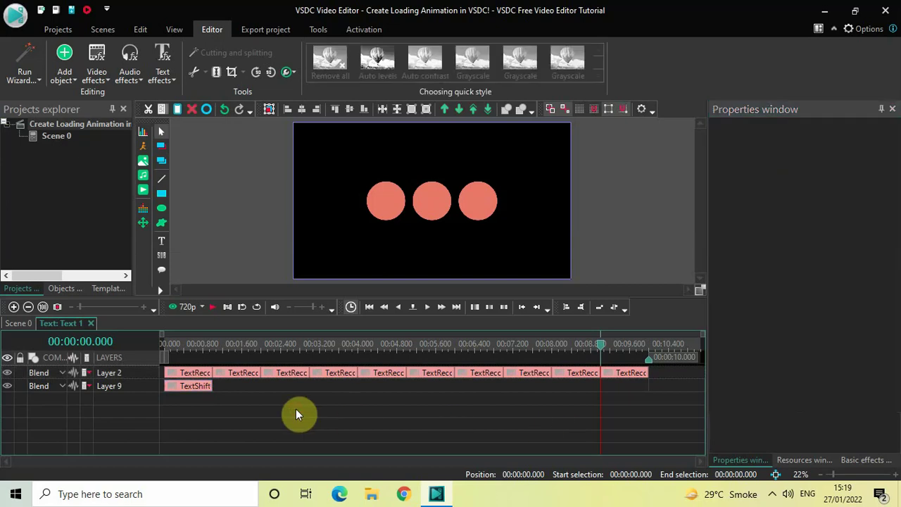
left_click(162, 345)
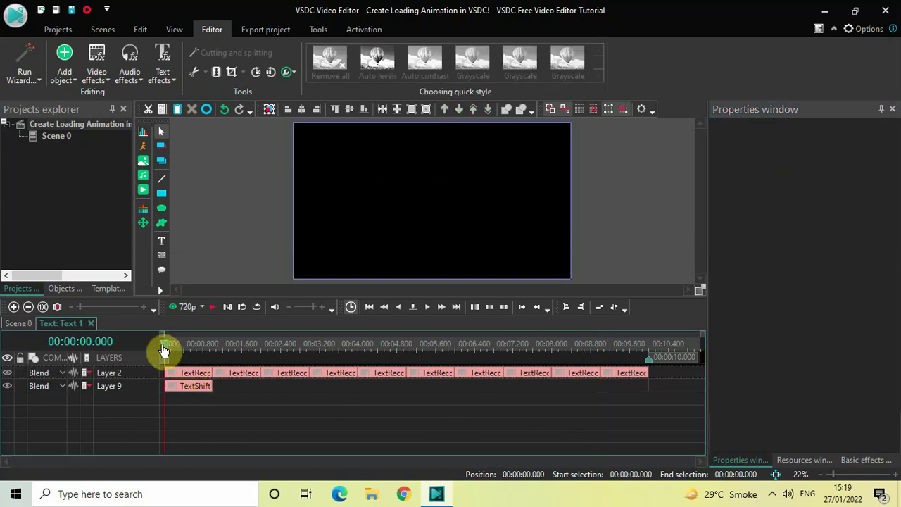
key("space")
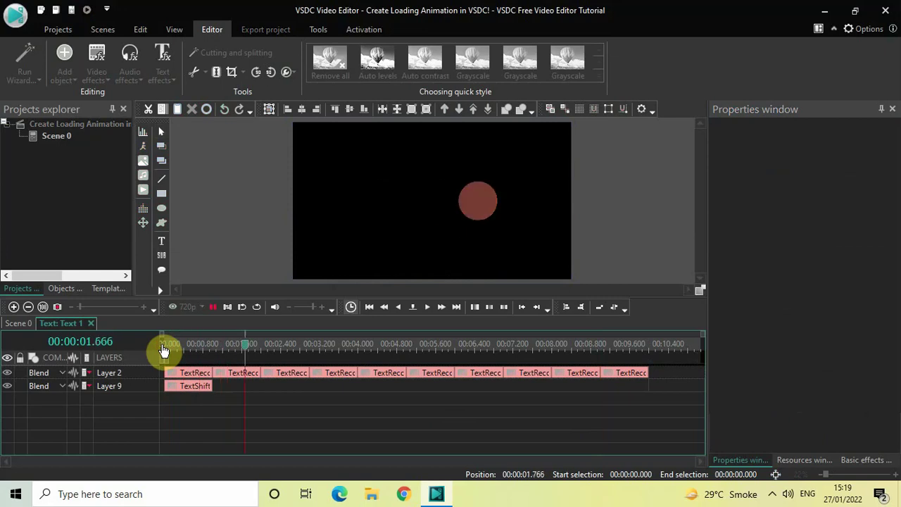
key("space")
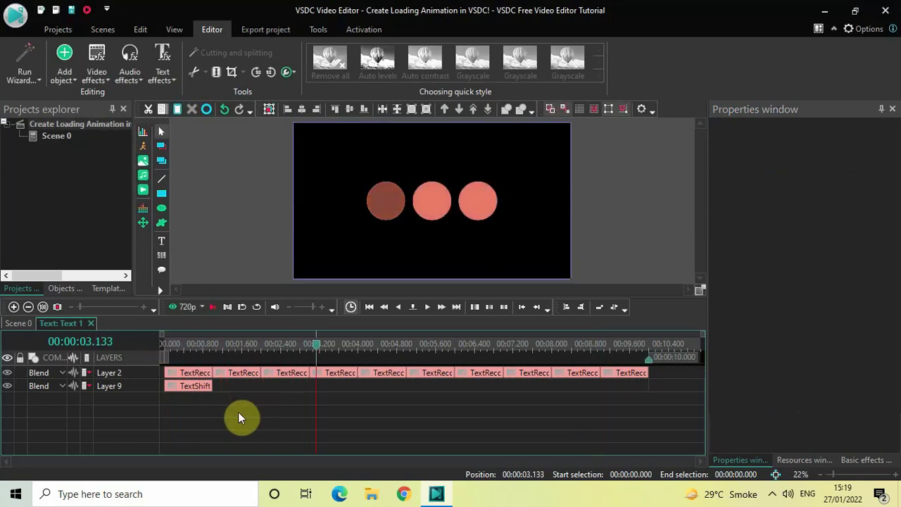
left_click(189, 392)
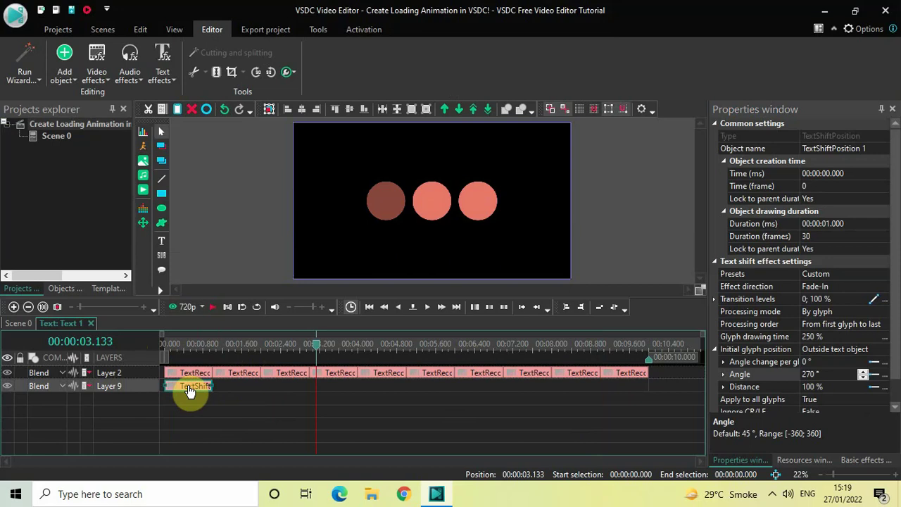
Paste TextShift copies at about 2 s and 4 s, moving the original onto Layer 10
key("ctrl+v")
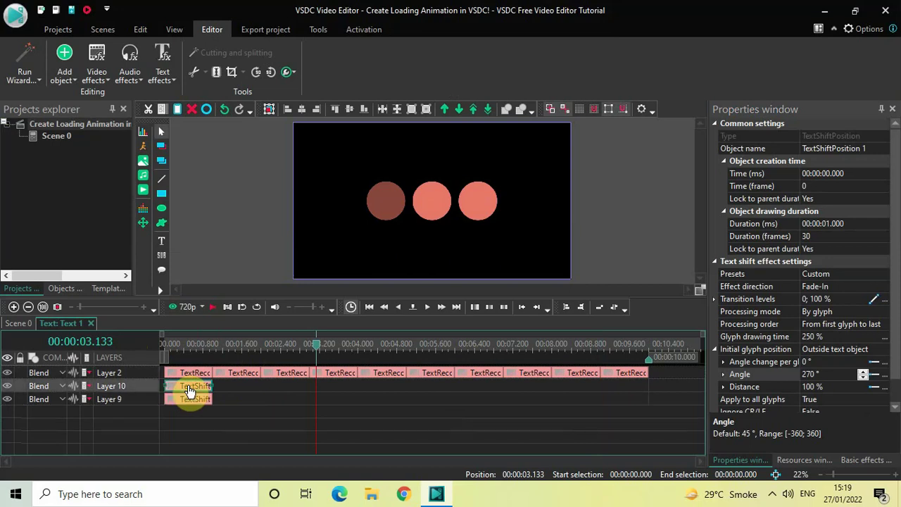
left_click_drag(189, 390, 282, 386)
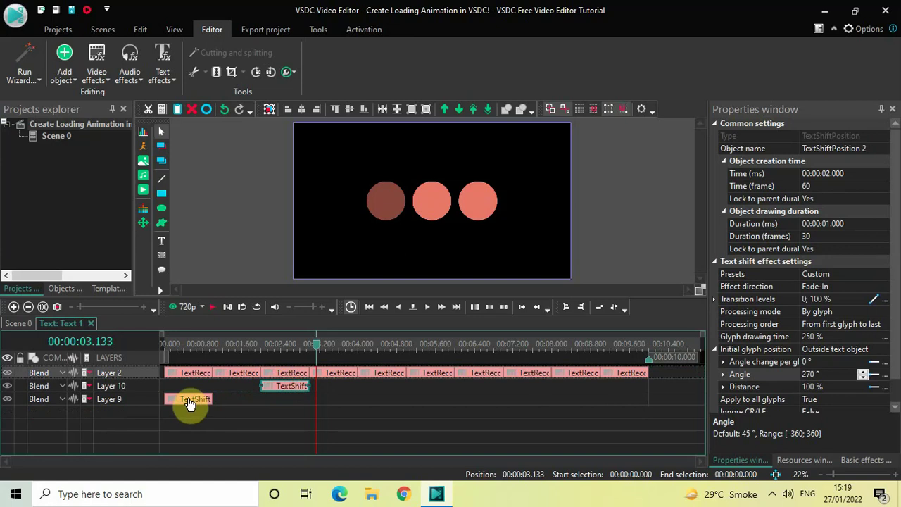
left_click_drag(189, 404, 185, 384)
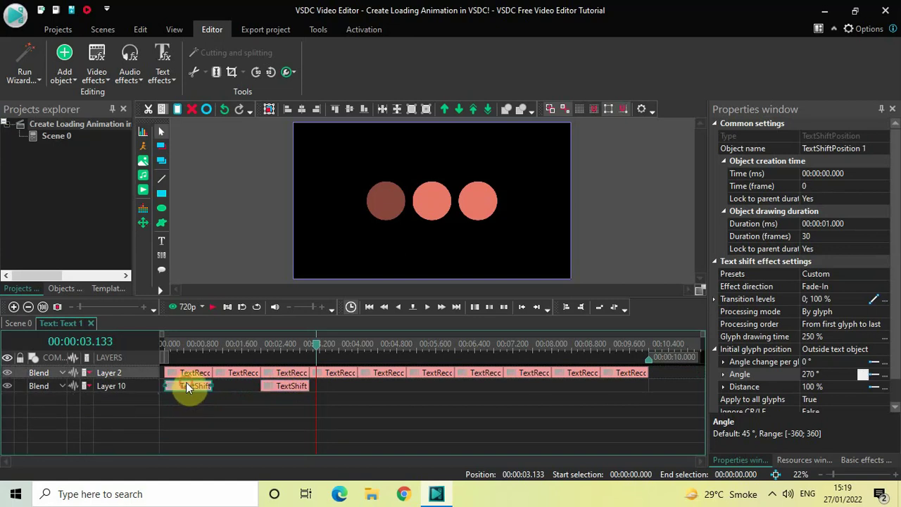
left_click(202, 431)
key("ctrl+v")
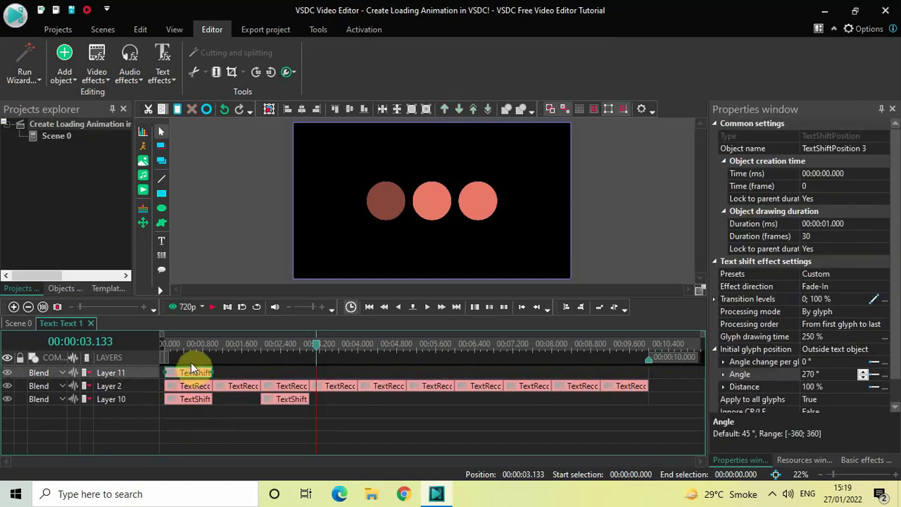
left_click_drag(192, 373, 385, 400)
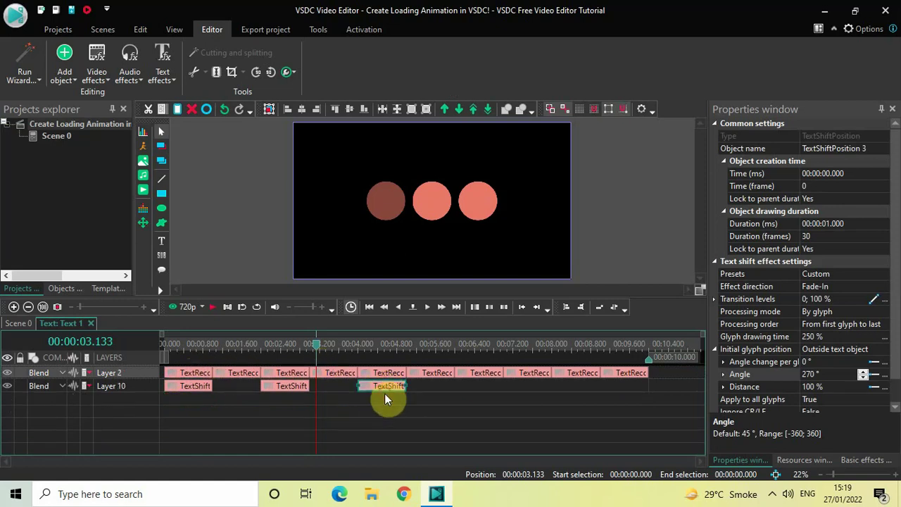
left_click(366, 408)
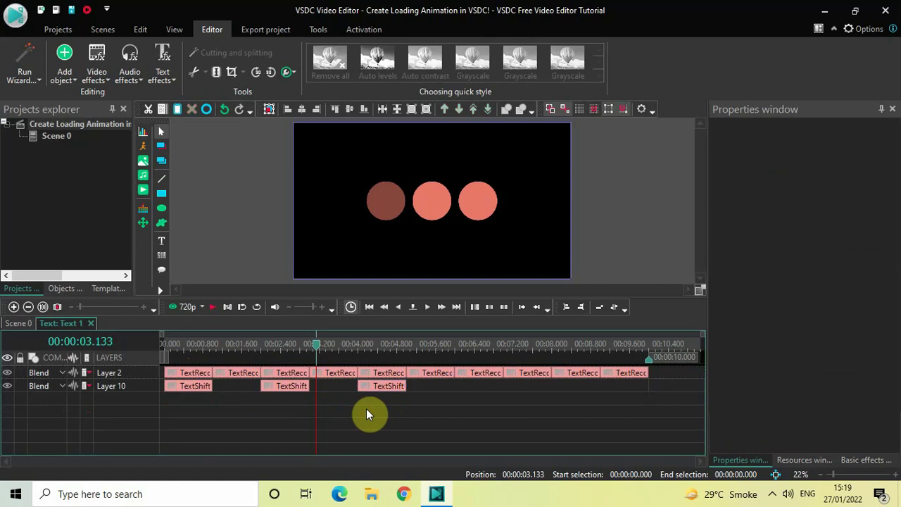
Add TextShift copies at about 6 s and 8 s on Layer 10, then rewind the playhead to 0
key("ctrl+v")
left_click_drag(180, 374, 470, 403)
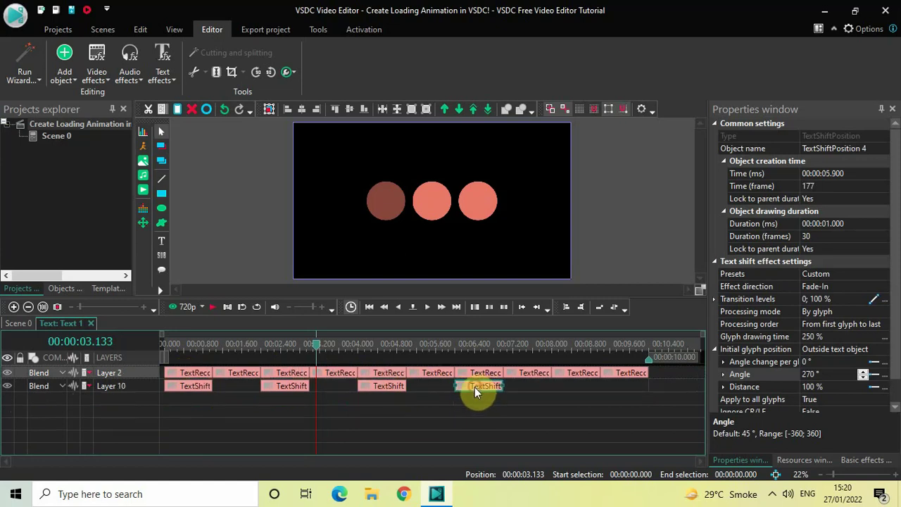
left_click(413, 423)
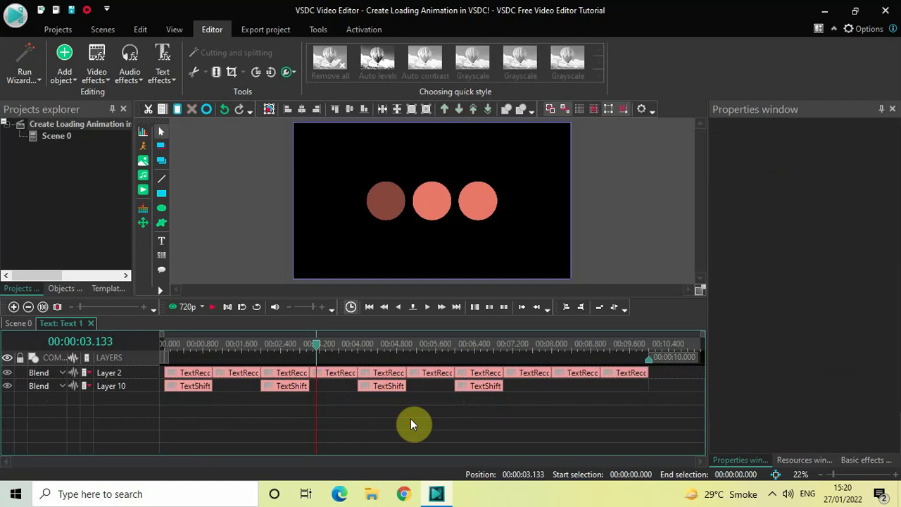
key("ctrl+v")
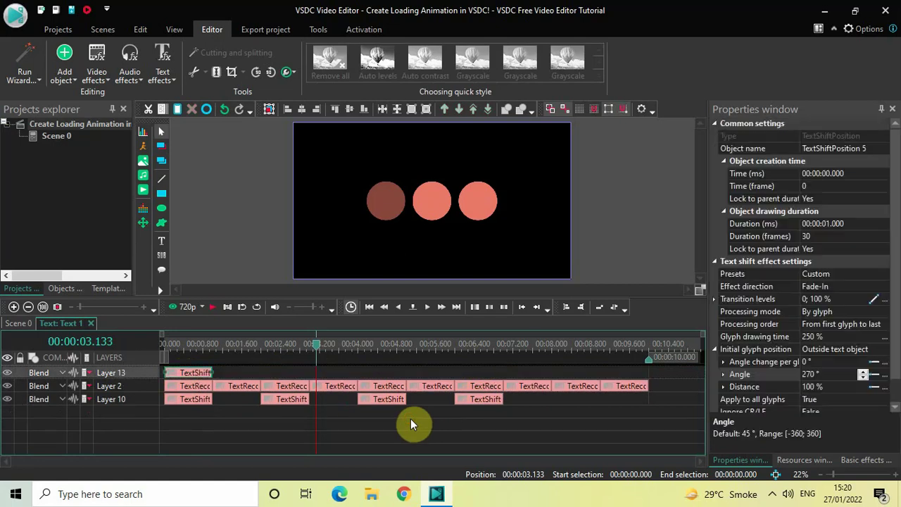
left_click_drag(188, 374, 573, 401)
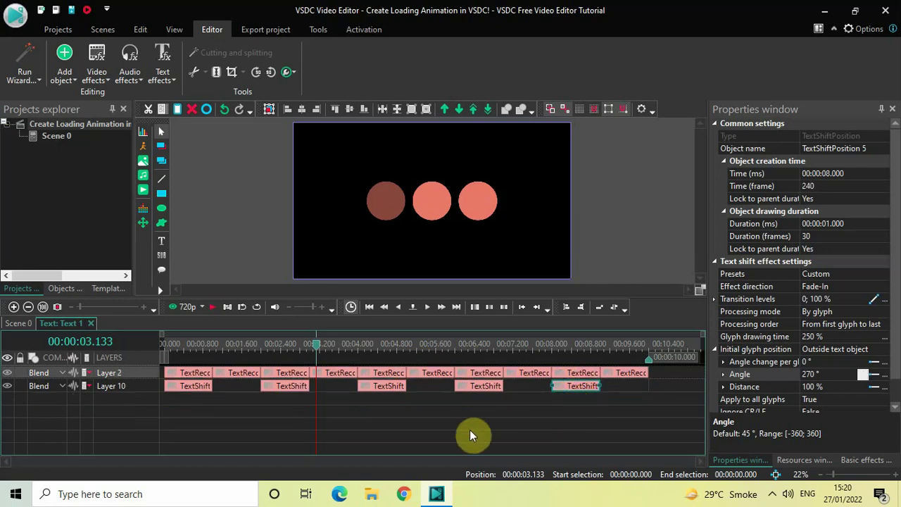
left_click_drag(316, 348, 114, 349)
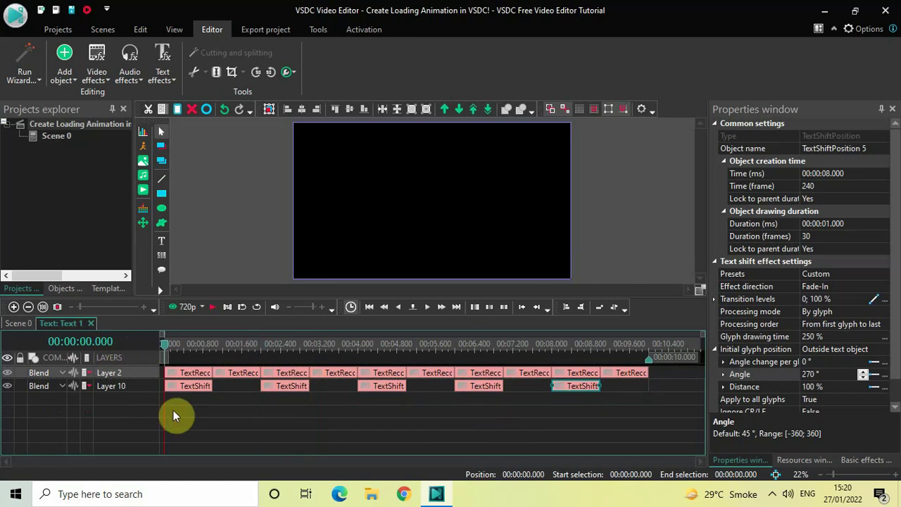
Deselect the effect and play the dots' text timeline from 0 through 10 s
left_click(183, 427)
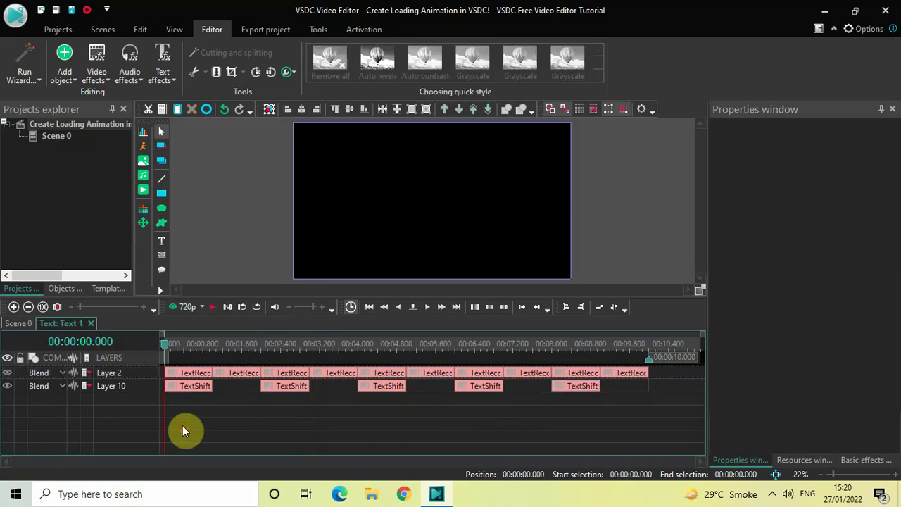
key("space")
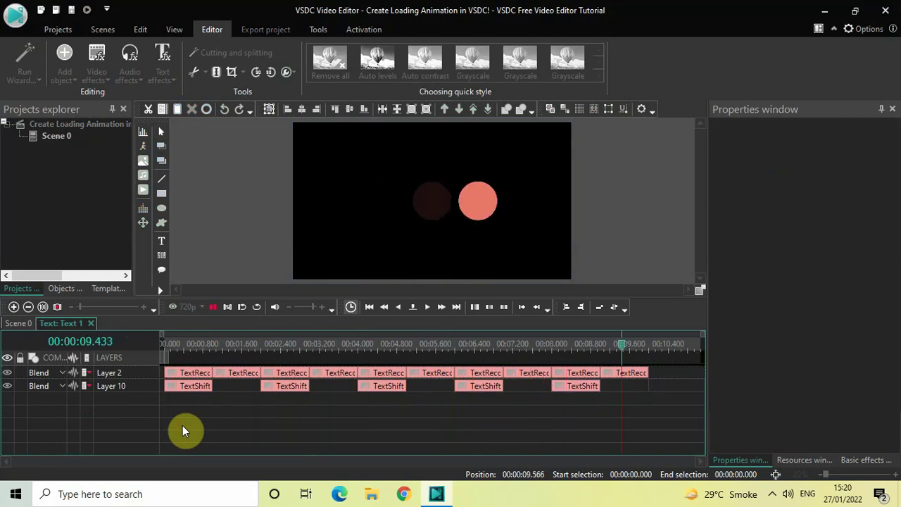
Return to the Scene 0 timeline and set preview quality to 360p
left_click(15, 324)
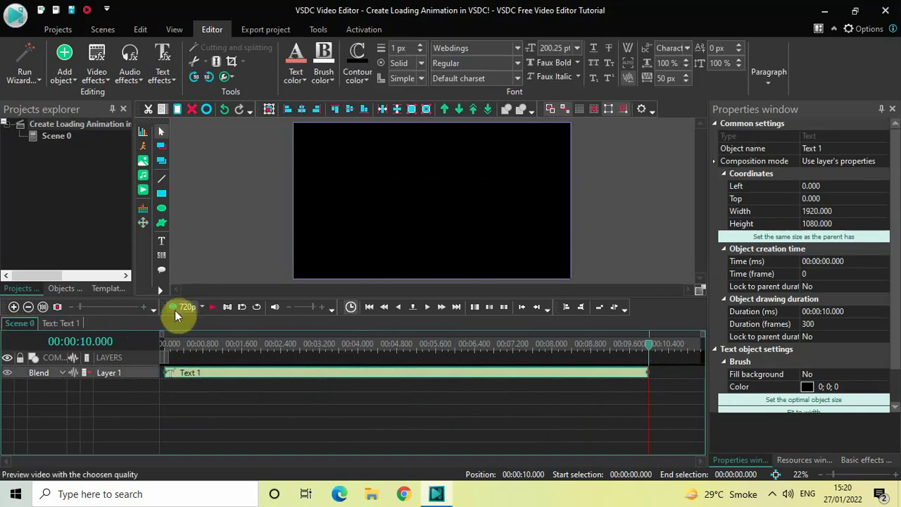
left_click(201, 310)
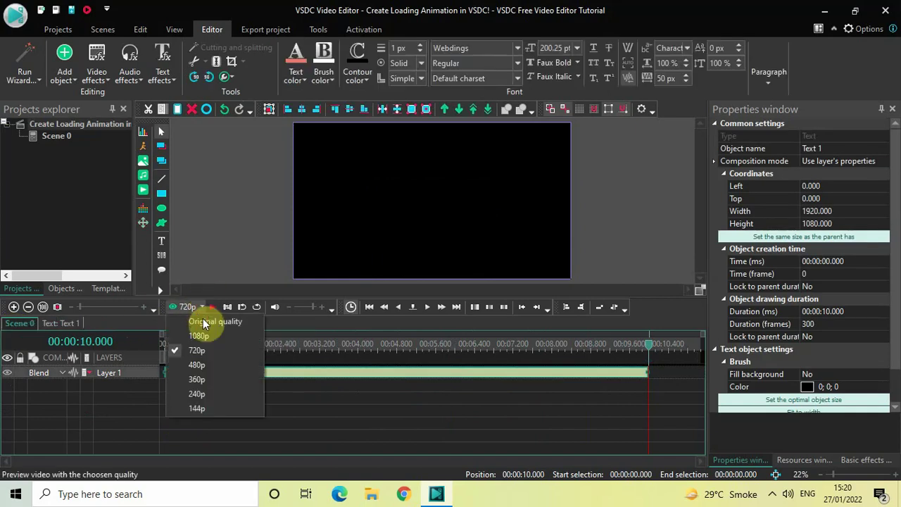
left_click(204, 381)
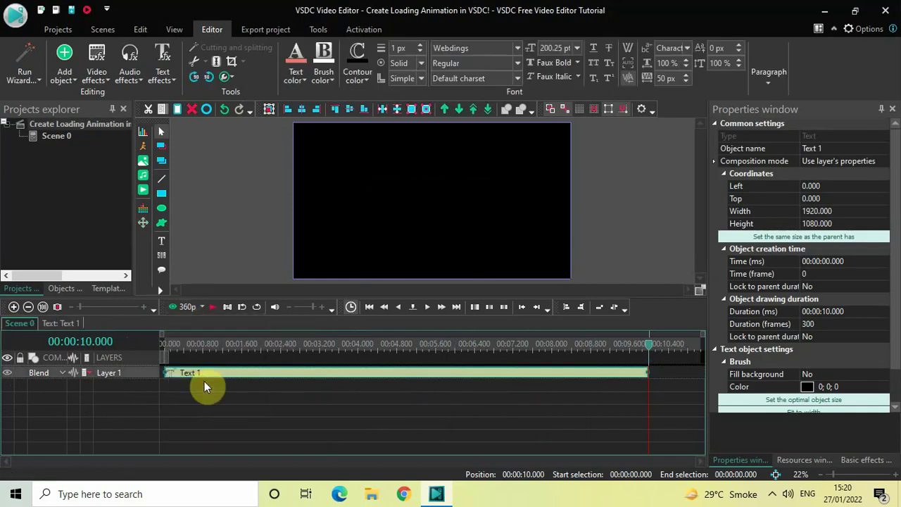
Watch the three dots animate in the preview player, pause, and close it
left_click(178, 310)
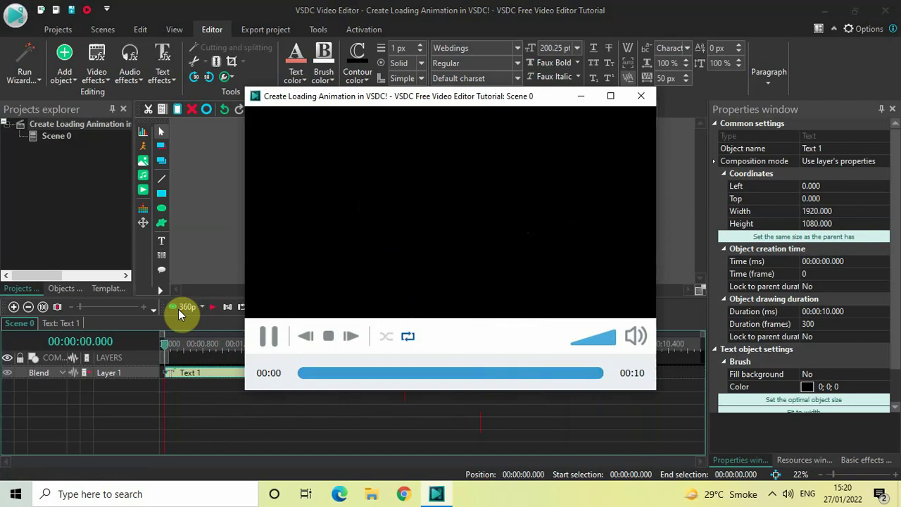
key("space")
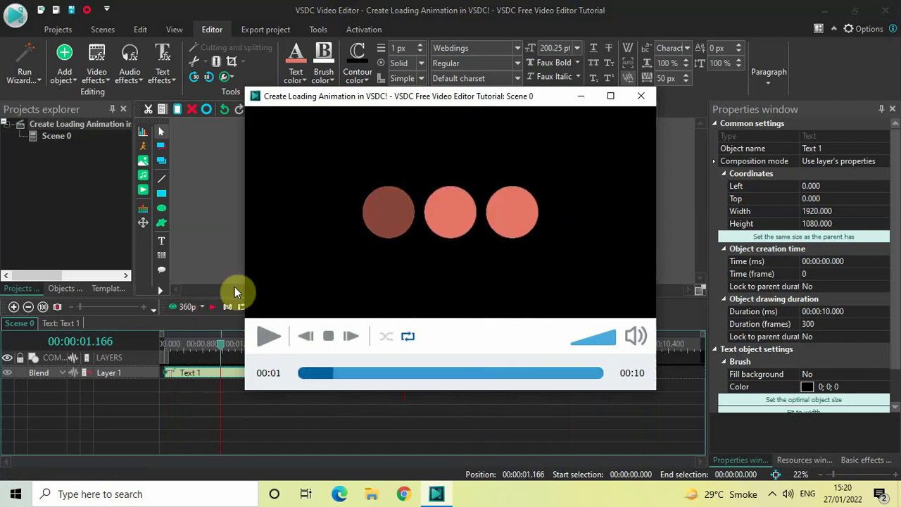
left_click(643, 99)
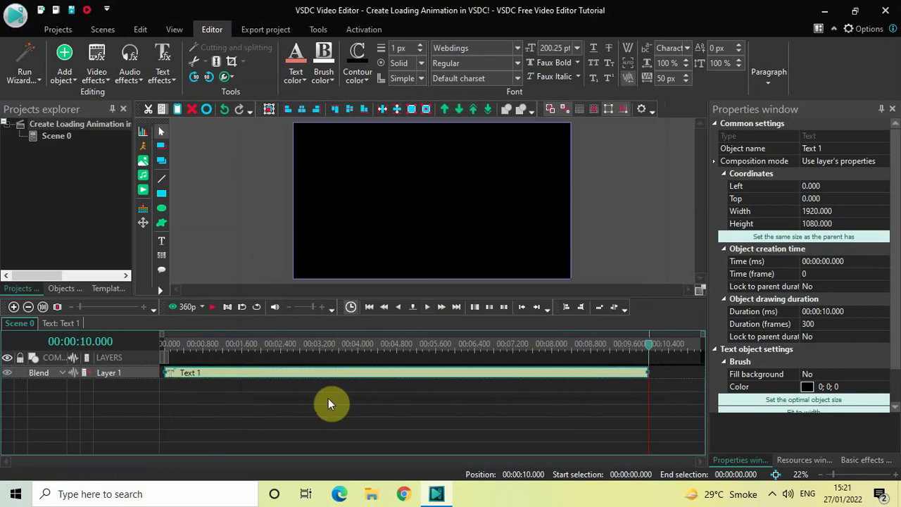